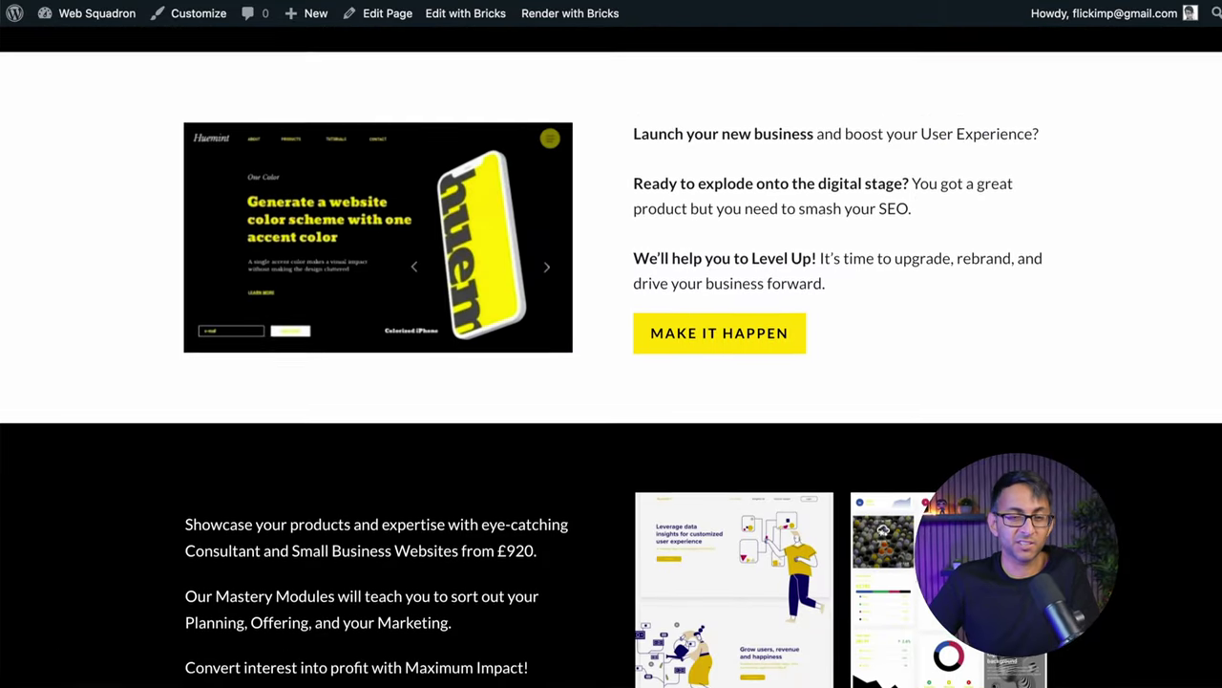
# - In the Desktop report, expand the 'Ensure text remains visible during webfont load' diagnostic
pyautogui.scroll(-7, 611, 357)
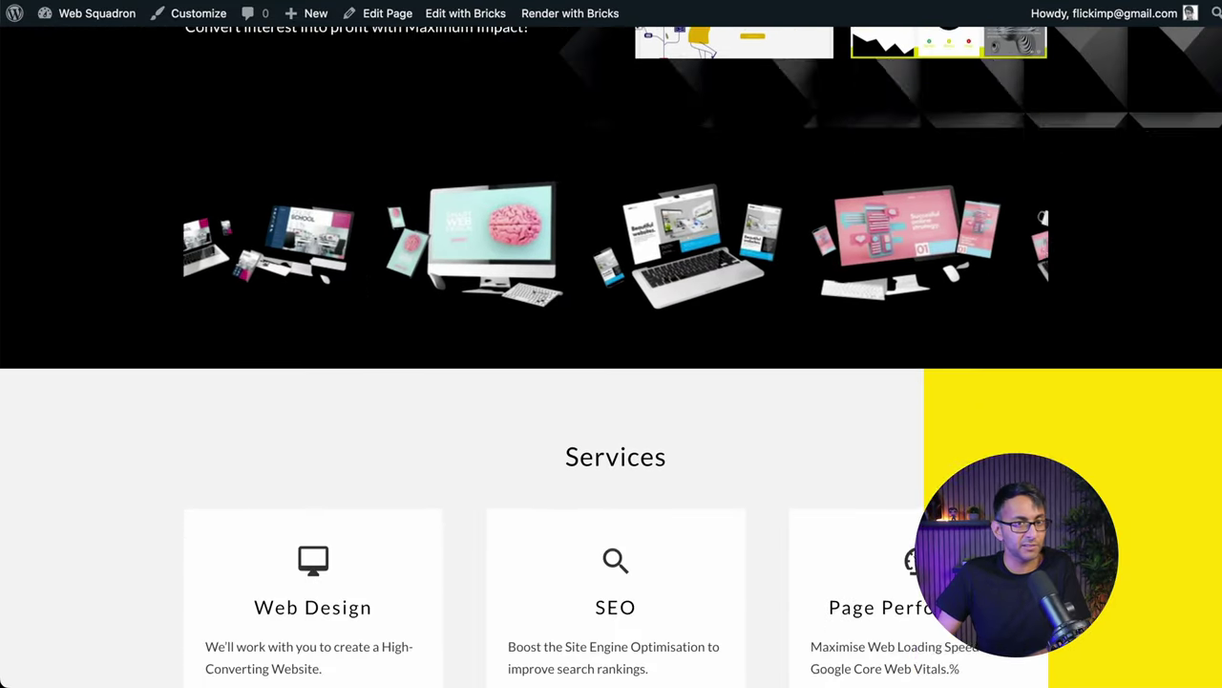
pyautogui.scroll(-8, 611, 357)
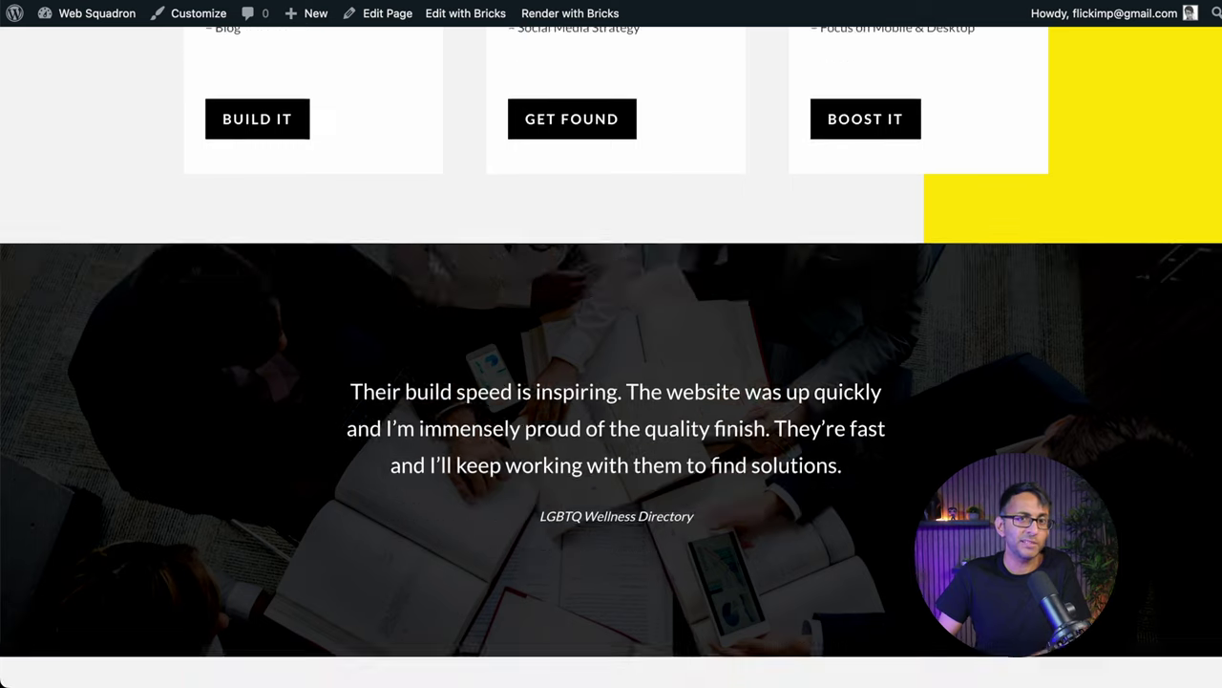
pyautogui.scroll(-2, 611, 357)
pyautogui.scroll(-4, 611, 357)
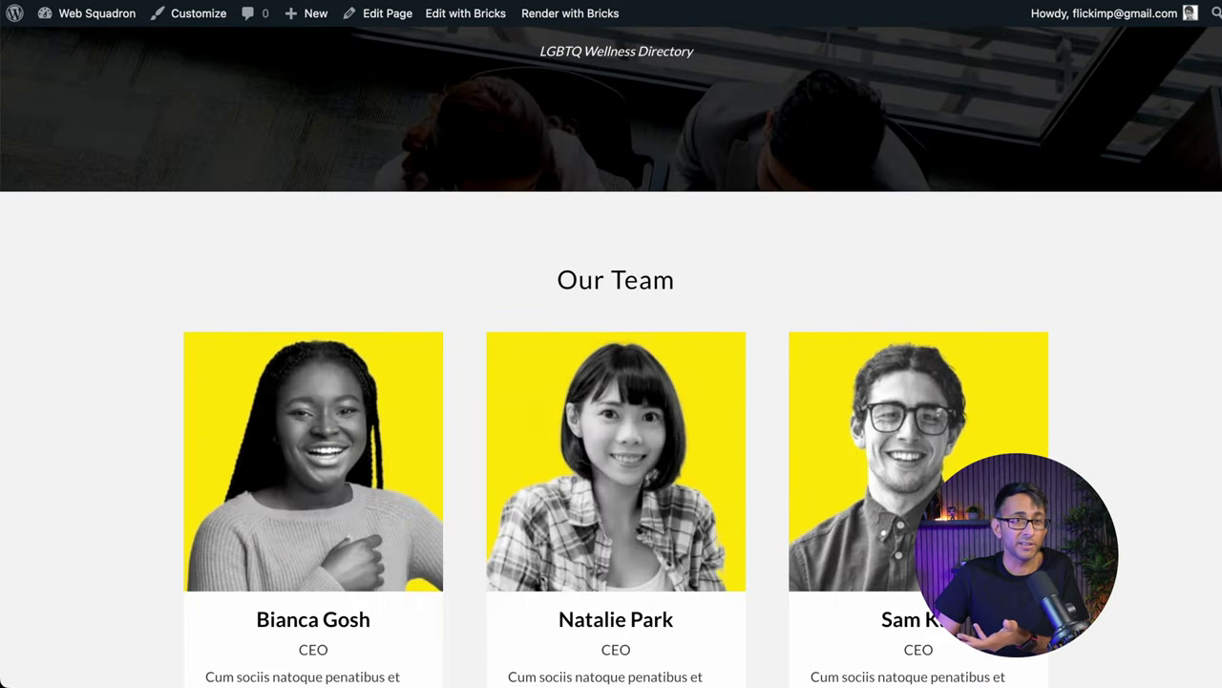
pyautogui.scroll(-1, 611, 357)
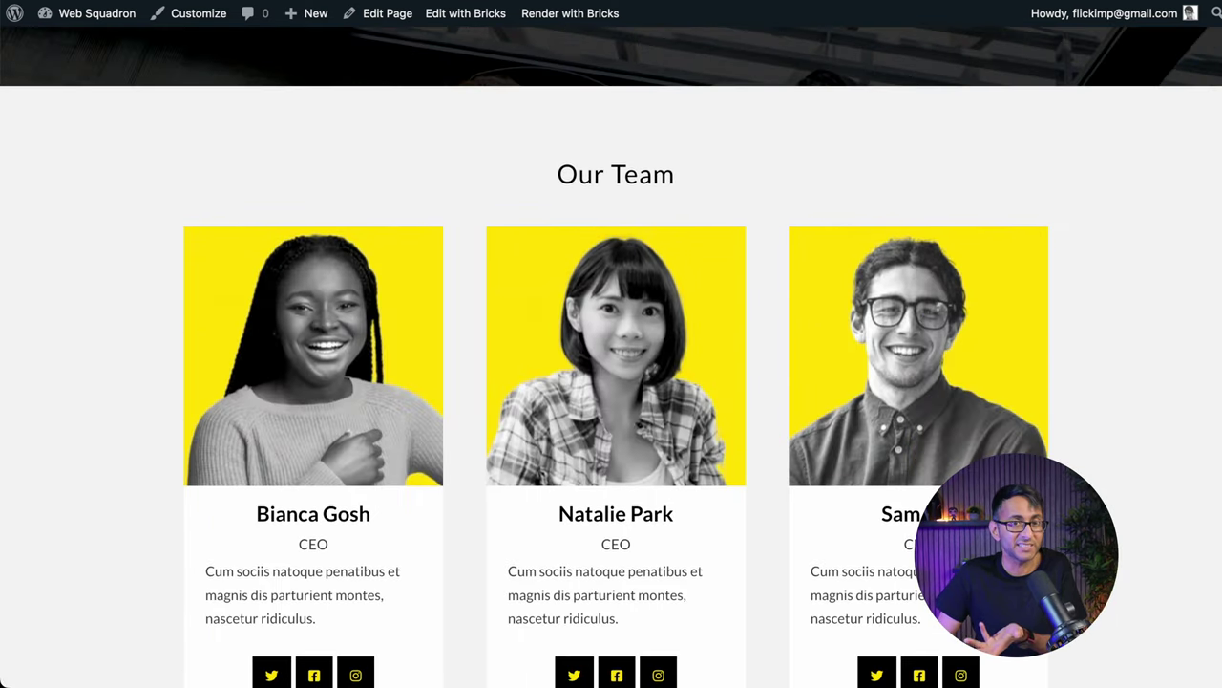
pyautogui.scroll(-8, 611, 357)
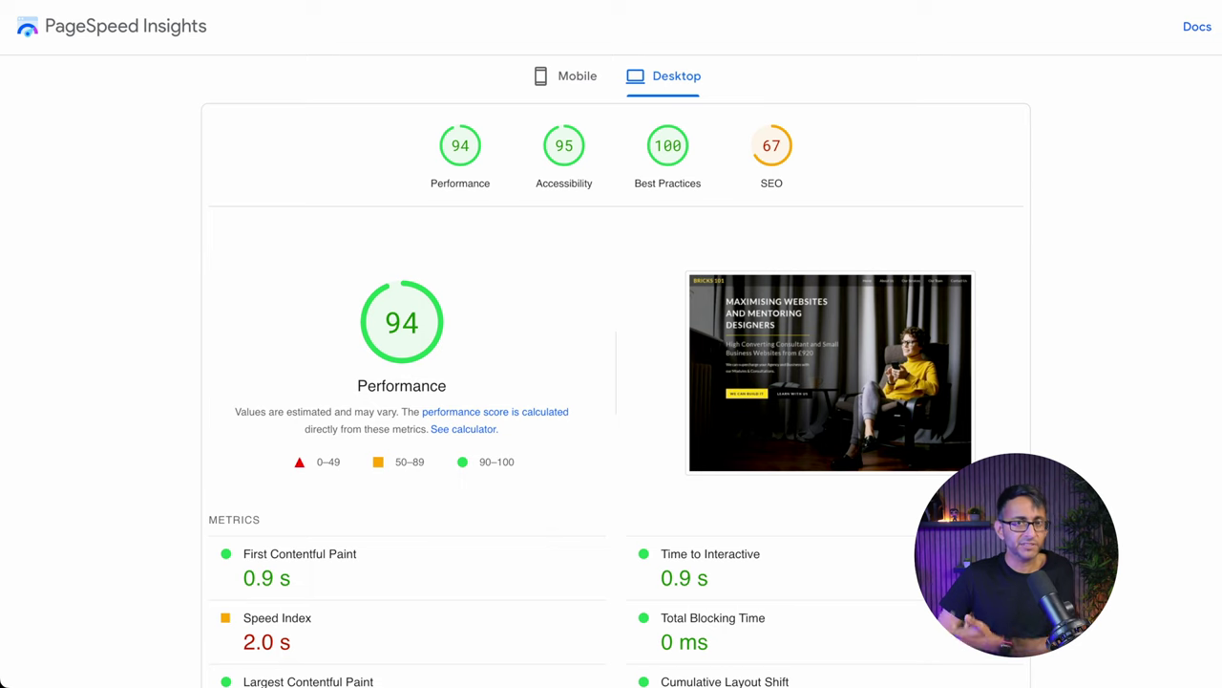
pyautogui.scroll(-7, 978, 293)
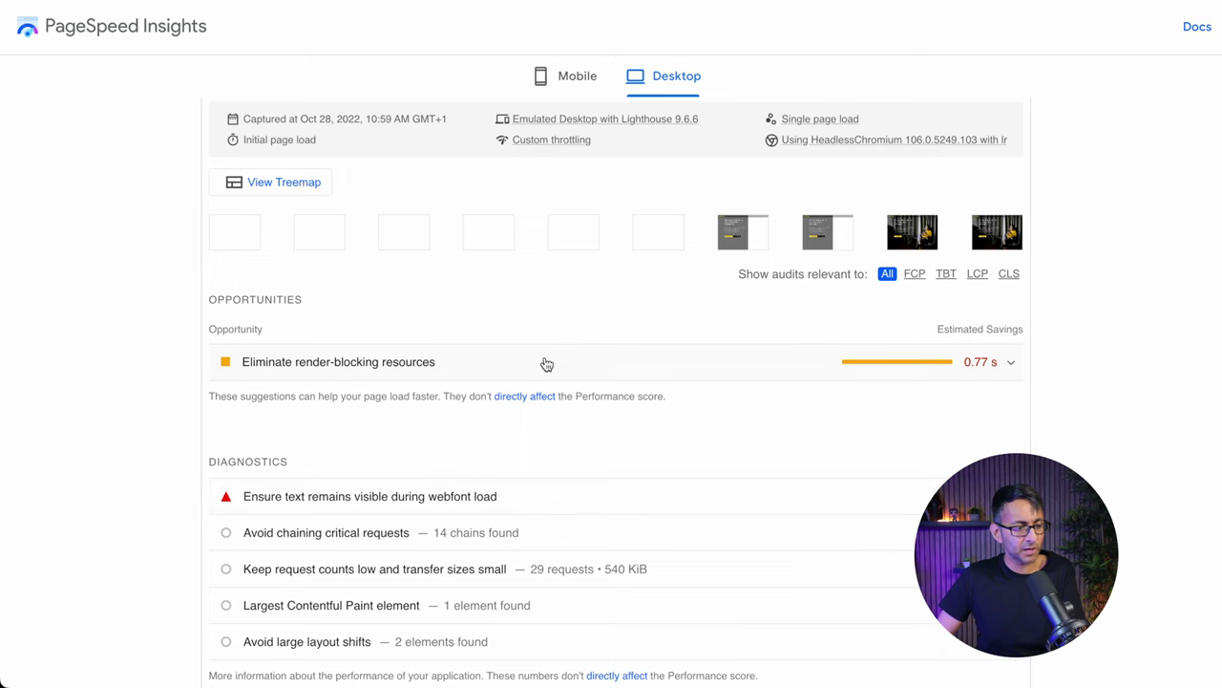
pyautogui.click(573, 502)
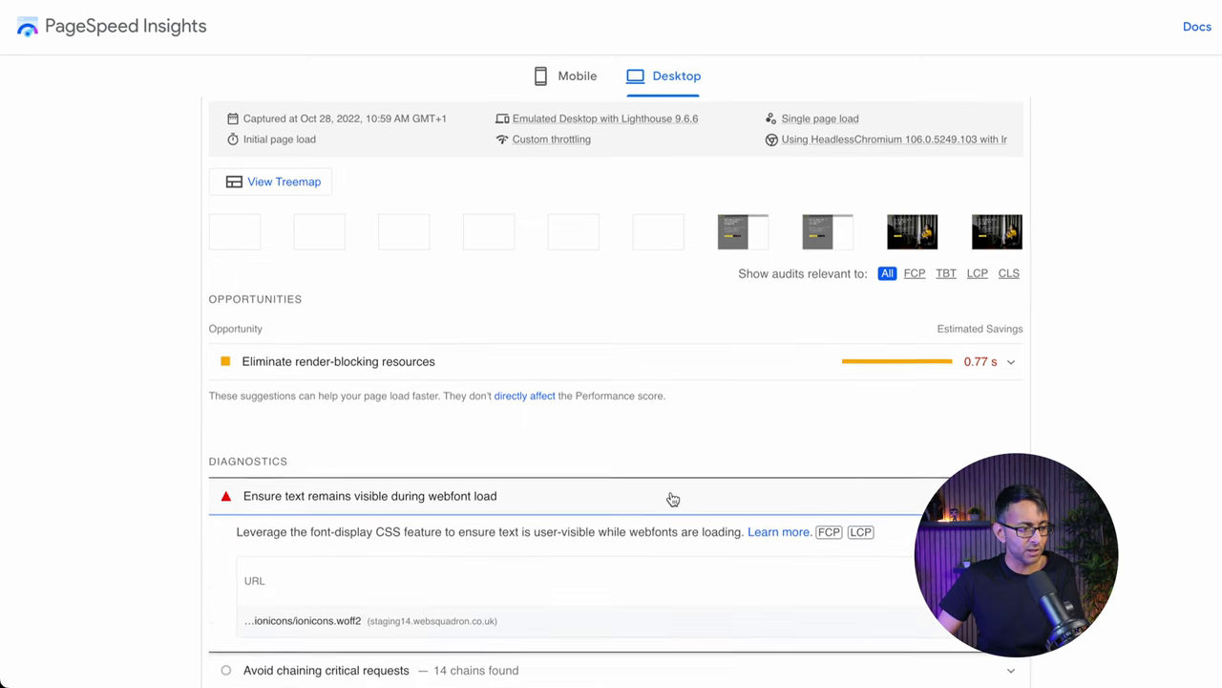
# - Review the webfont diagnostic details, then switch the report to the Mobile results
pyautogui.scroll(-1, 428, 628)
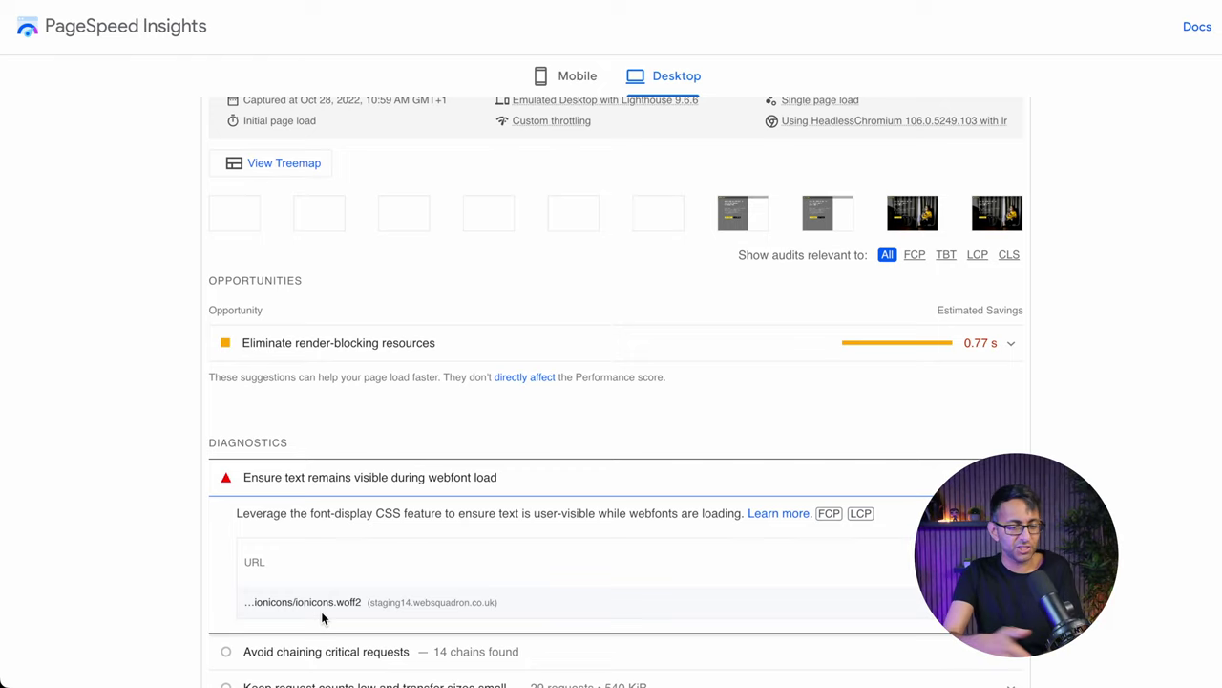
pyautogui.scroll(2, 494, 292)
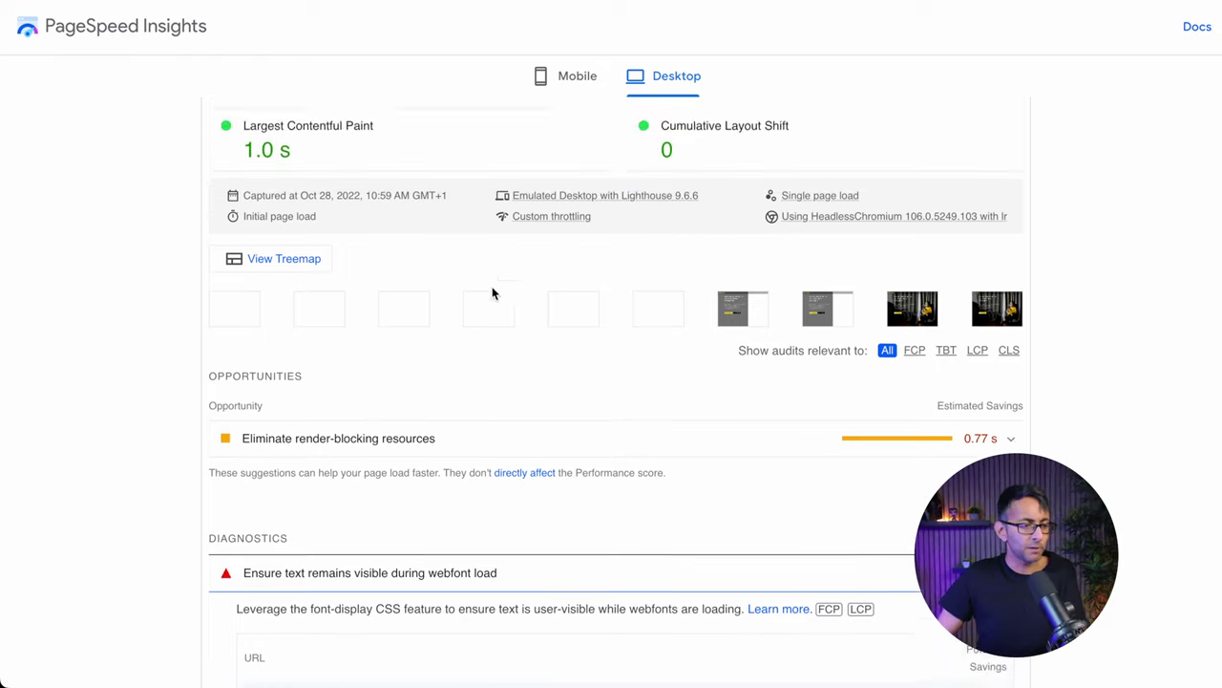
pyautogui.click(573, 78)
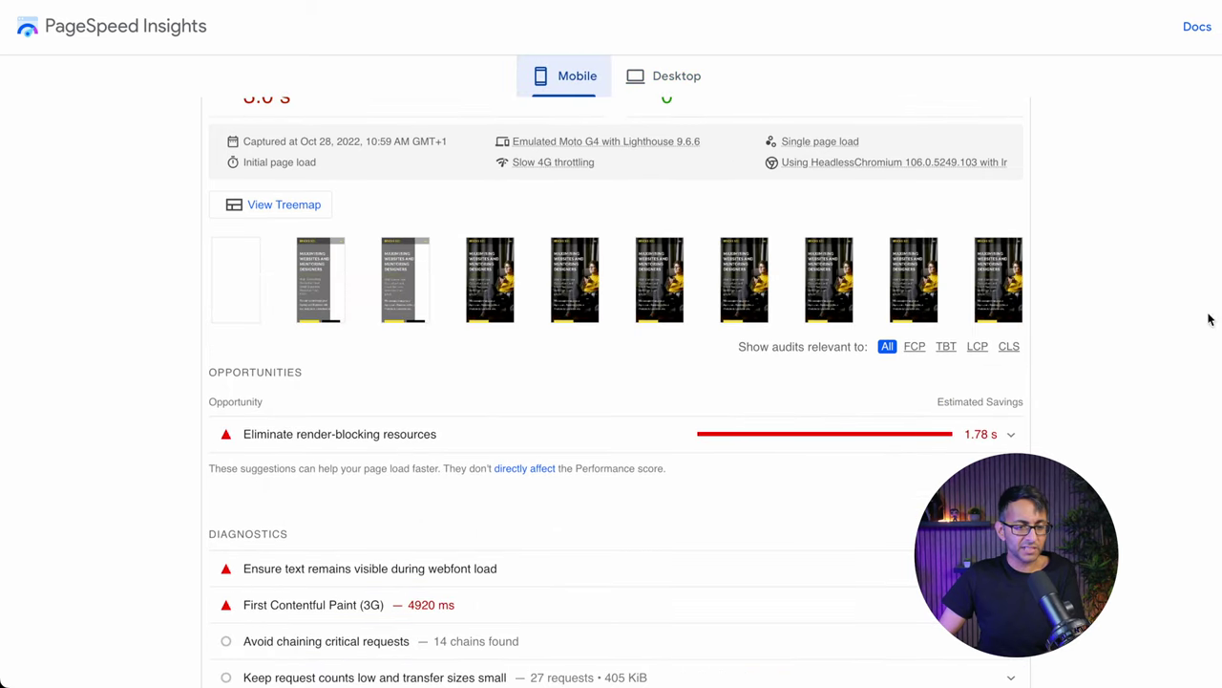
# - Expand 'First Contentful Paint (3G)' and 'Eliminate render-blocking resources' to review the blocking CSS URLs
pyautogui.scroll(7, 616, 391)
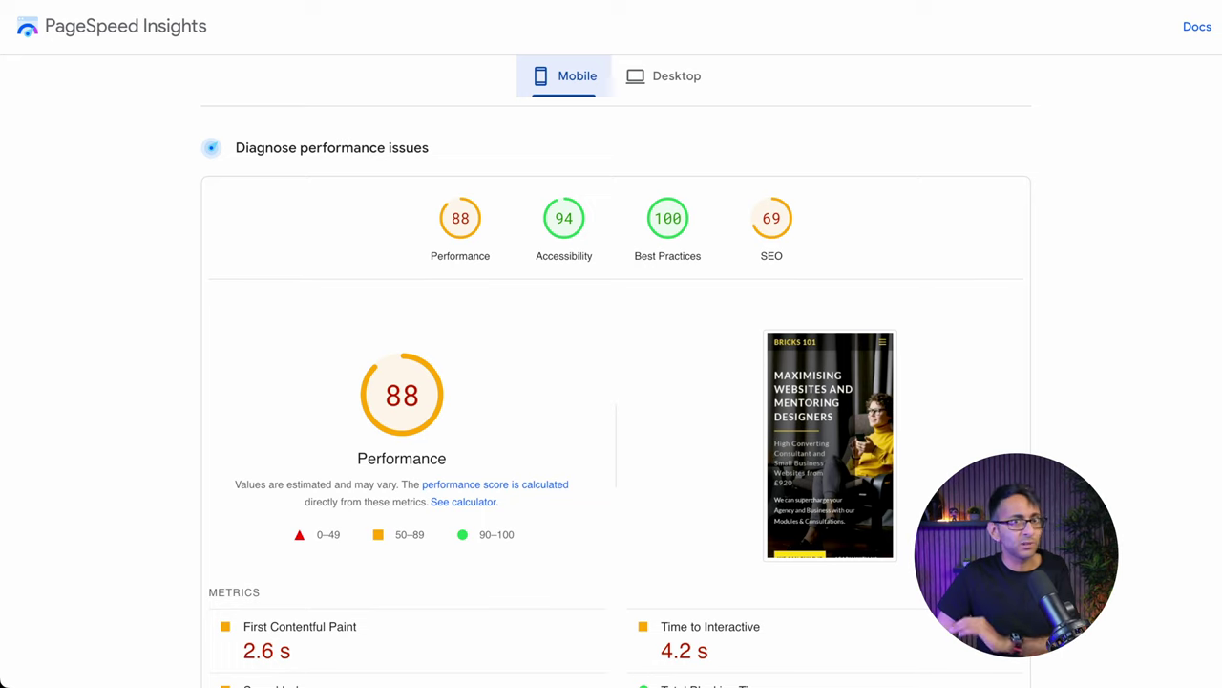
pyautogui.scroll(-3, 616, 391)
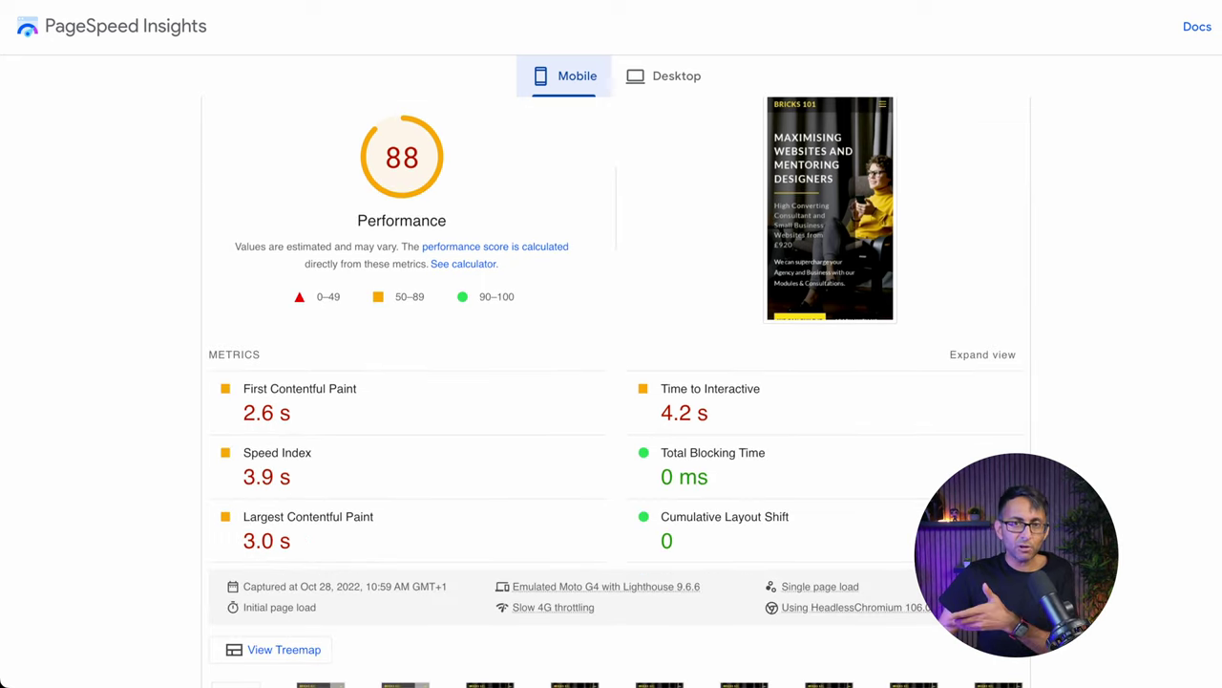
pyautogui.scroll(-6, 615, 392)
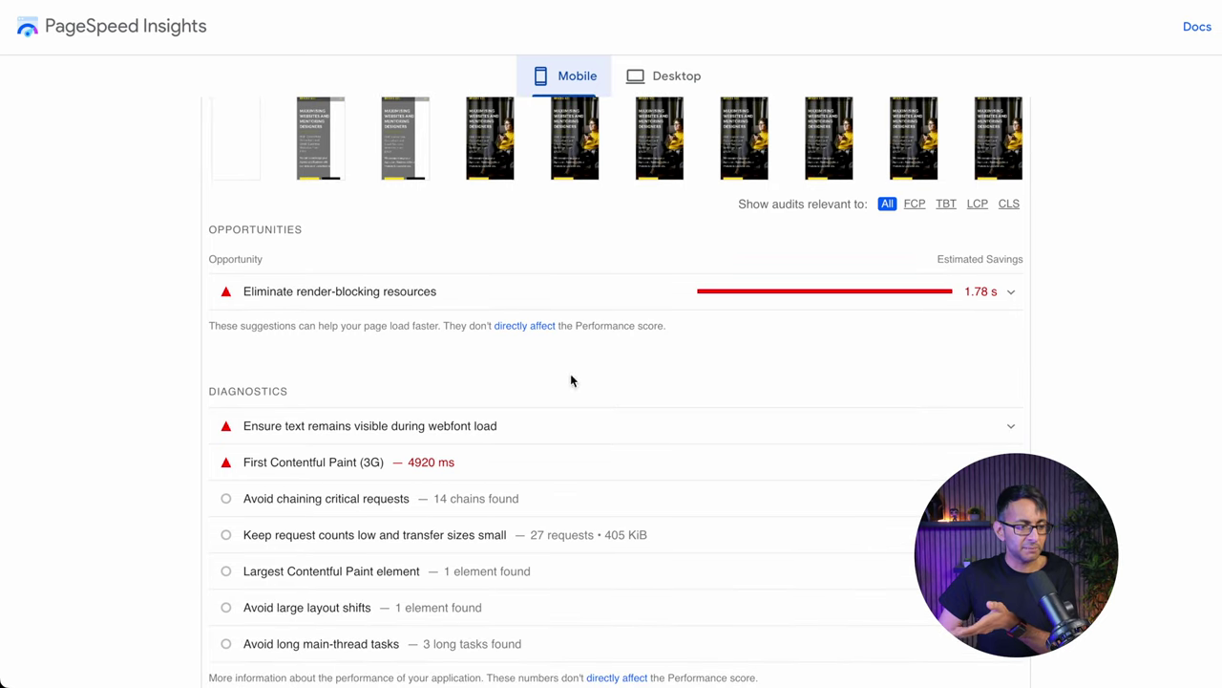
pyautogui.click(582, 462)
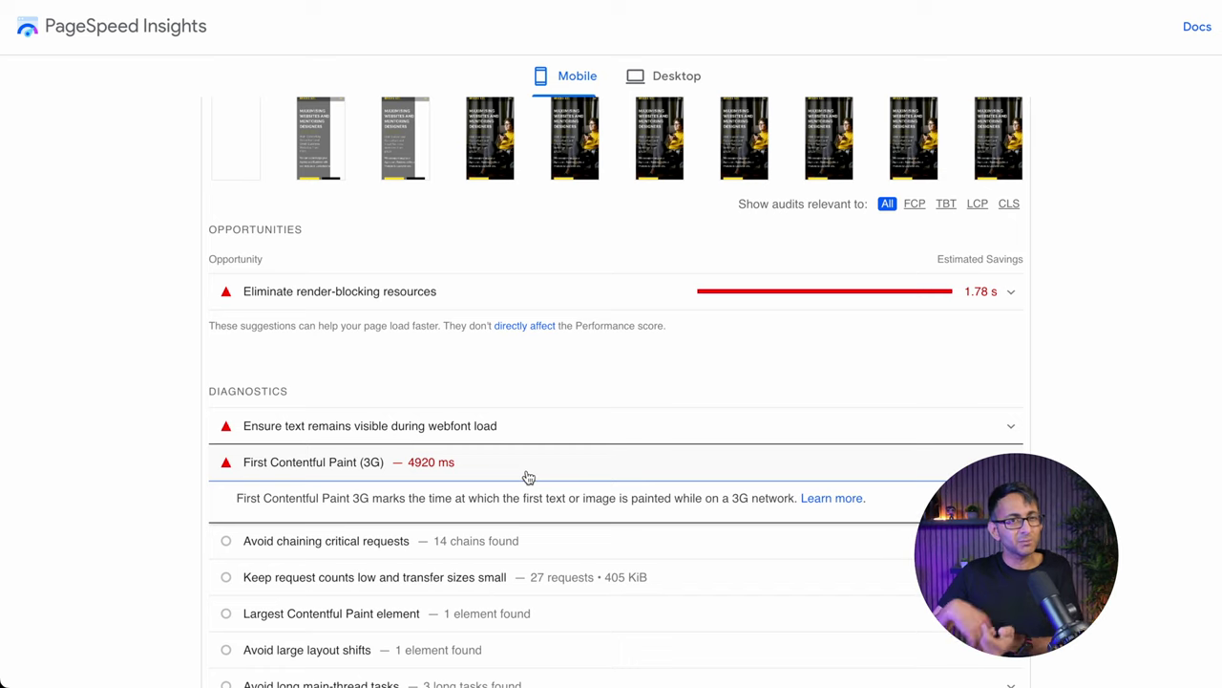
pyautogui.click(521, 291)
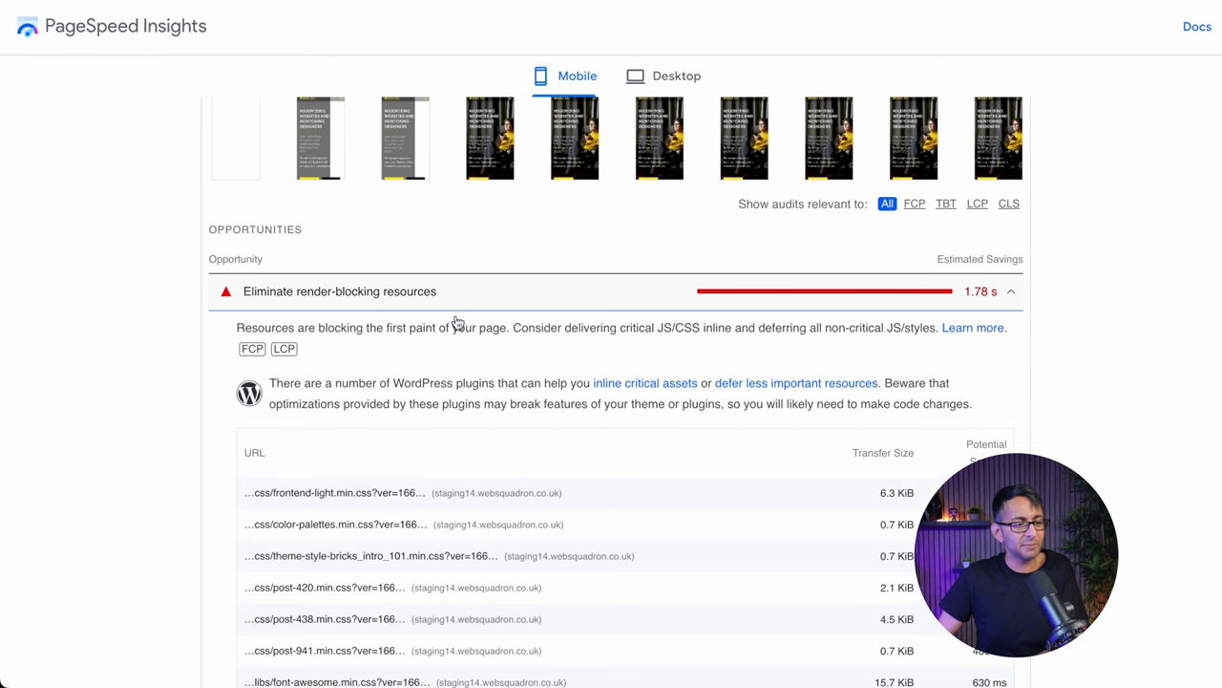
pyautogui.scroll(-1, 399, 596)
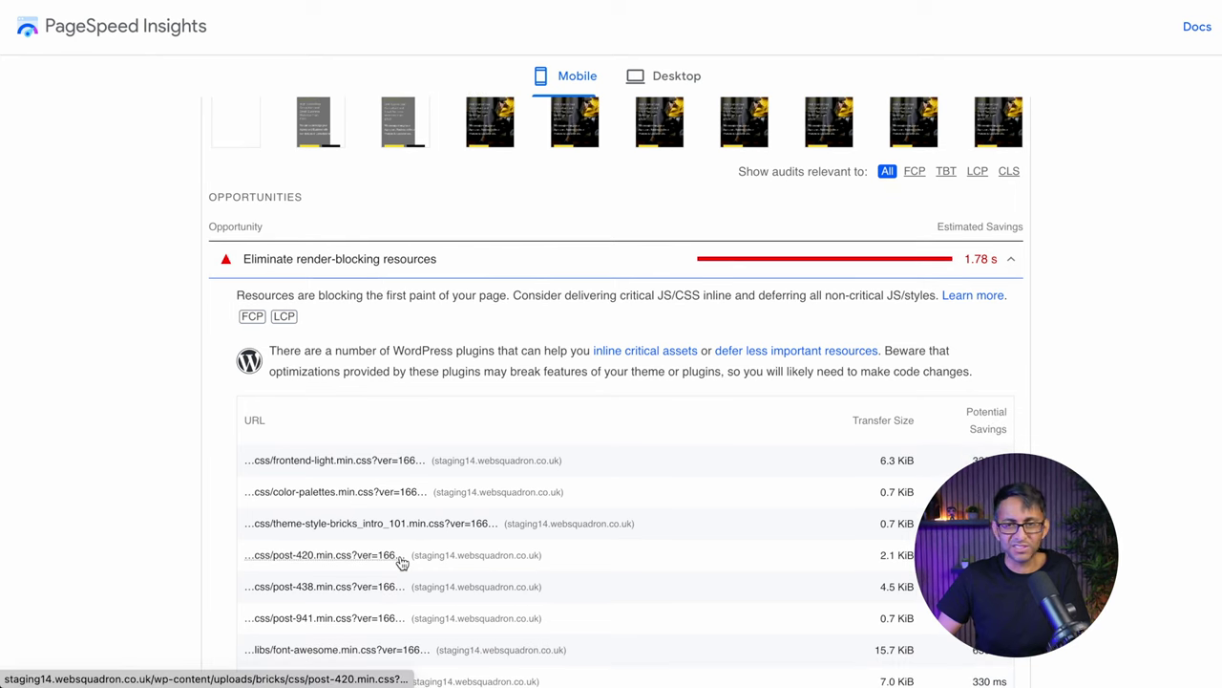
pyautogui.scroll(3, 402, 560)
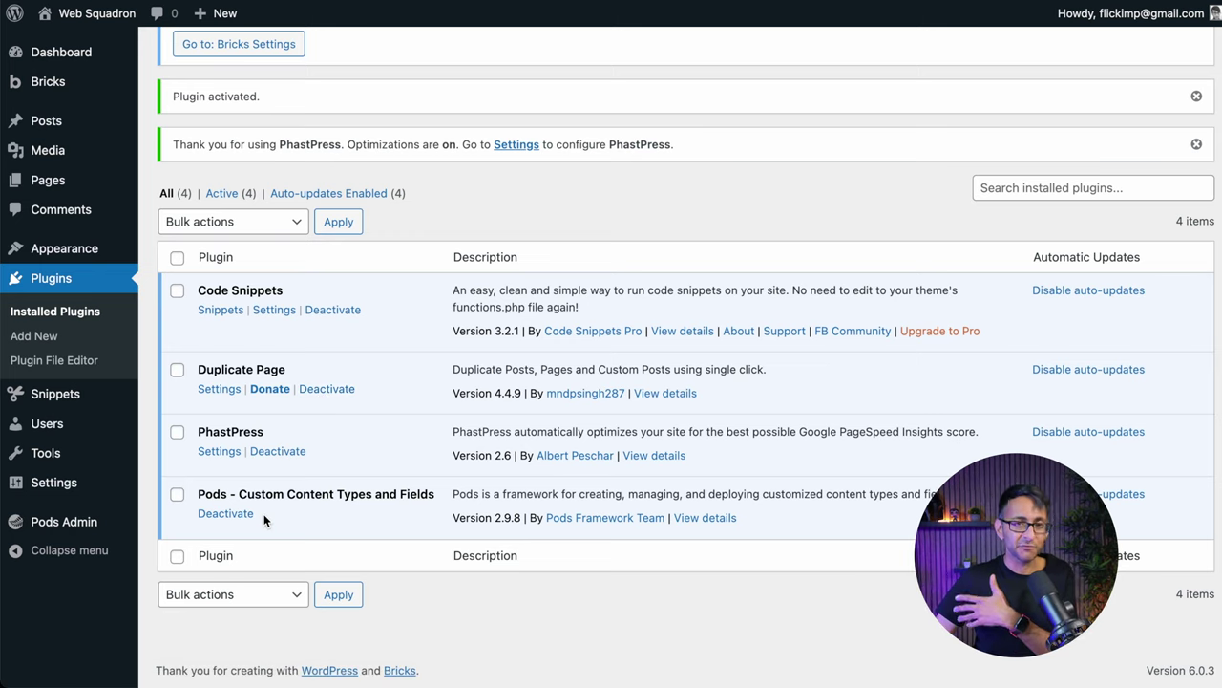
# - Open the Stop All Lazy Loads snippet for editing from the Code Snippets list
pyautogui.click(218, 313)
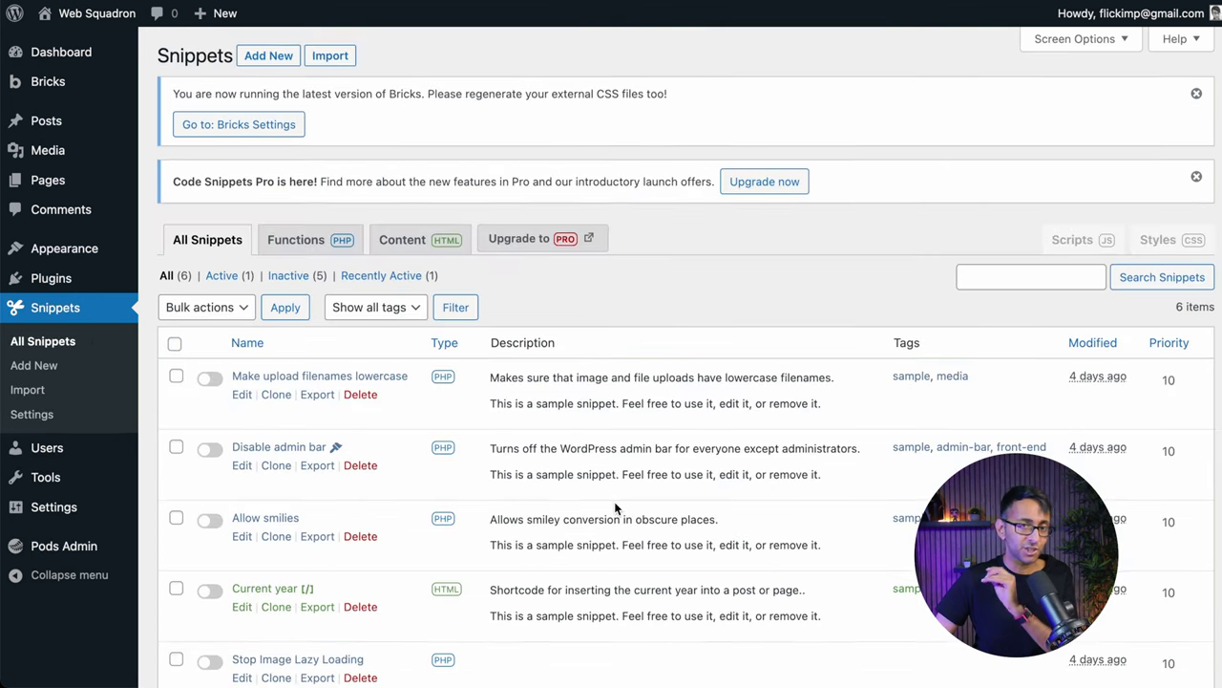
pyautogui.scroll(-2, 615, 508)
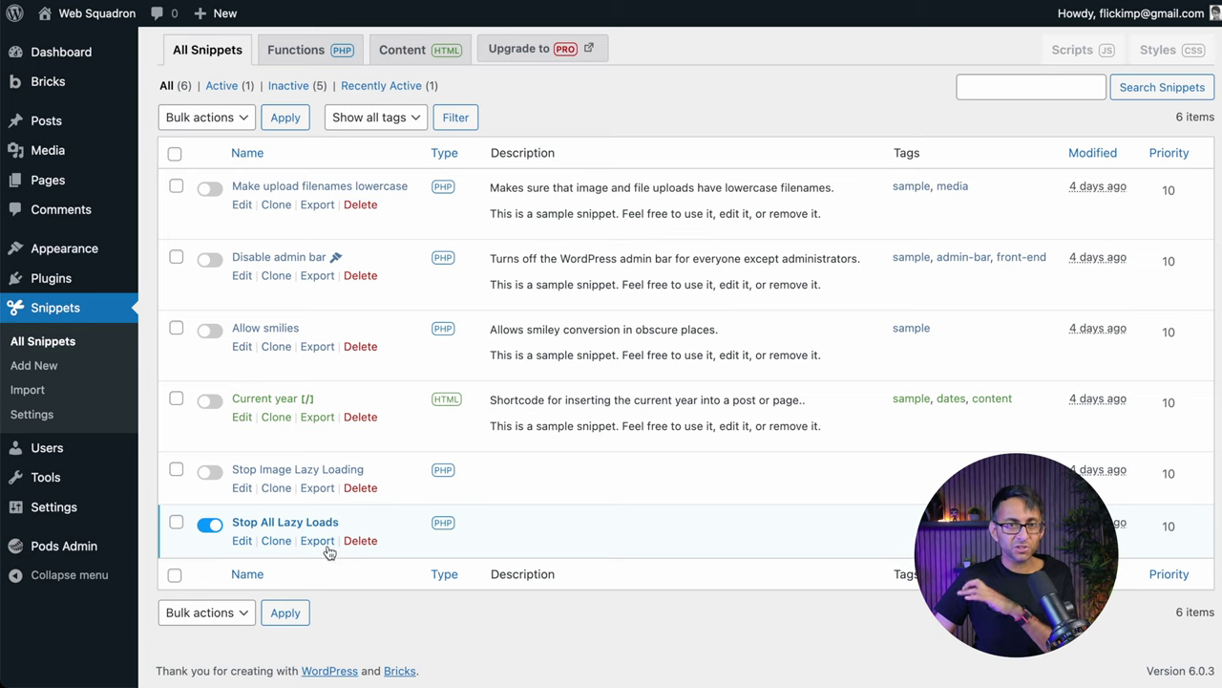
pyautogui.click(243, 541)
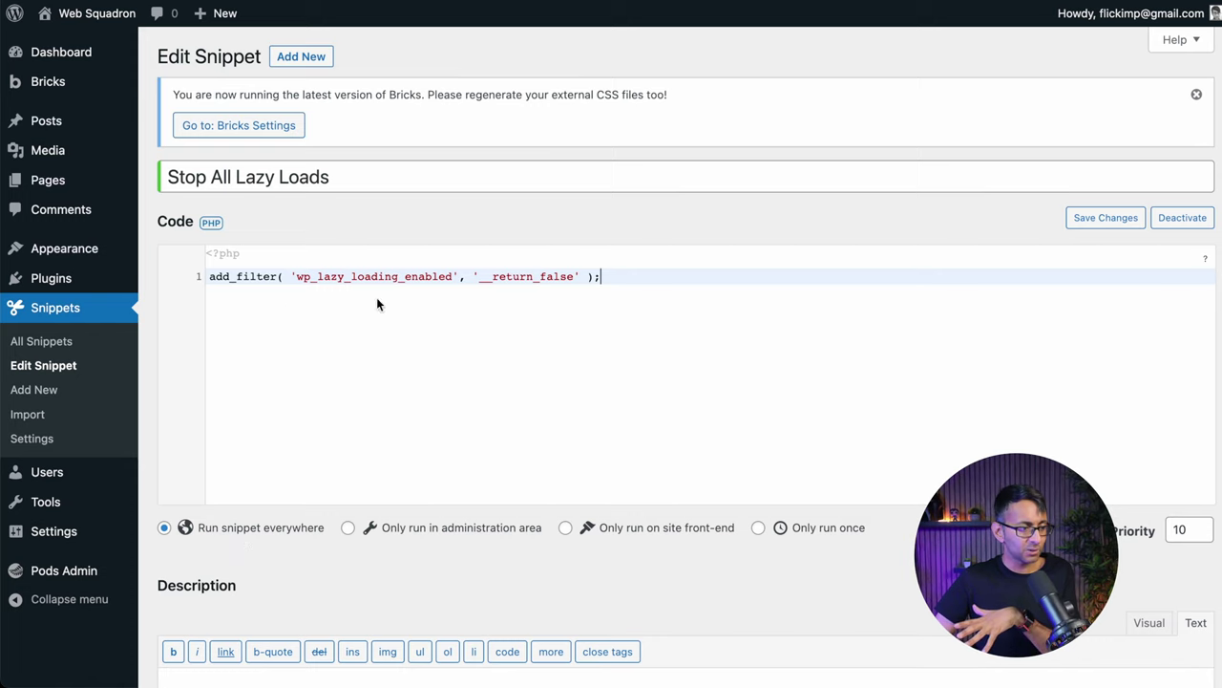
pyautogui.tripleClick(621, 279)
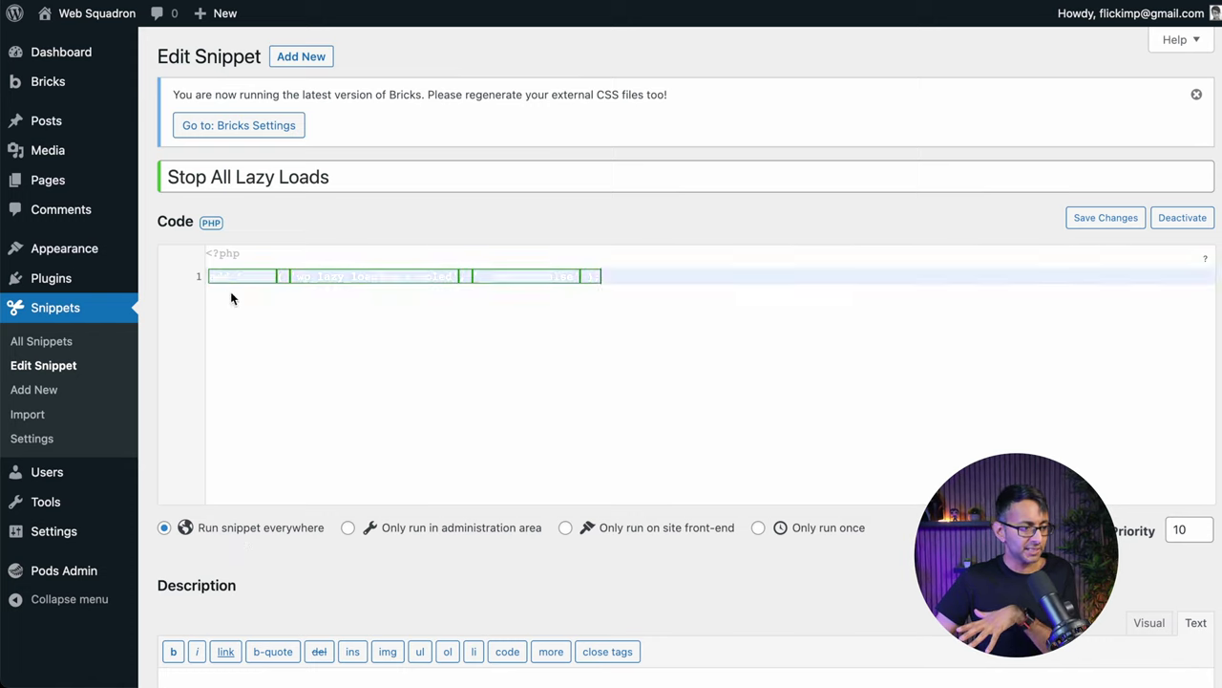
pyautogui.click(472, 359)
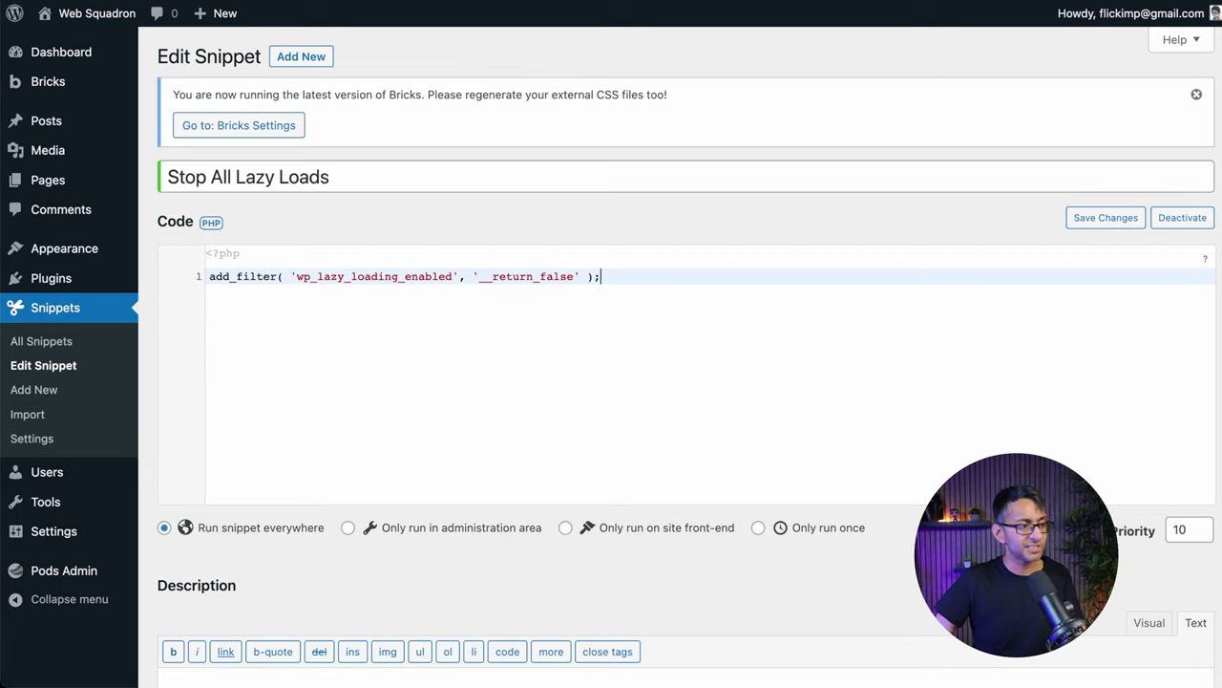
pyautogui.click(41, 340)
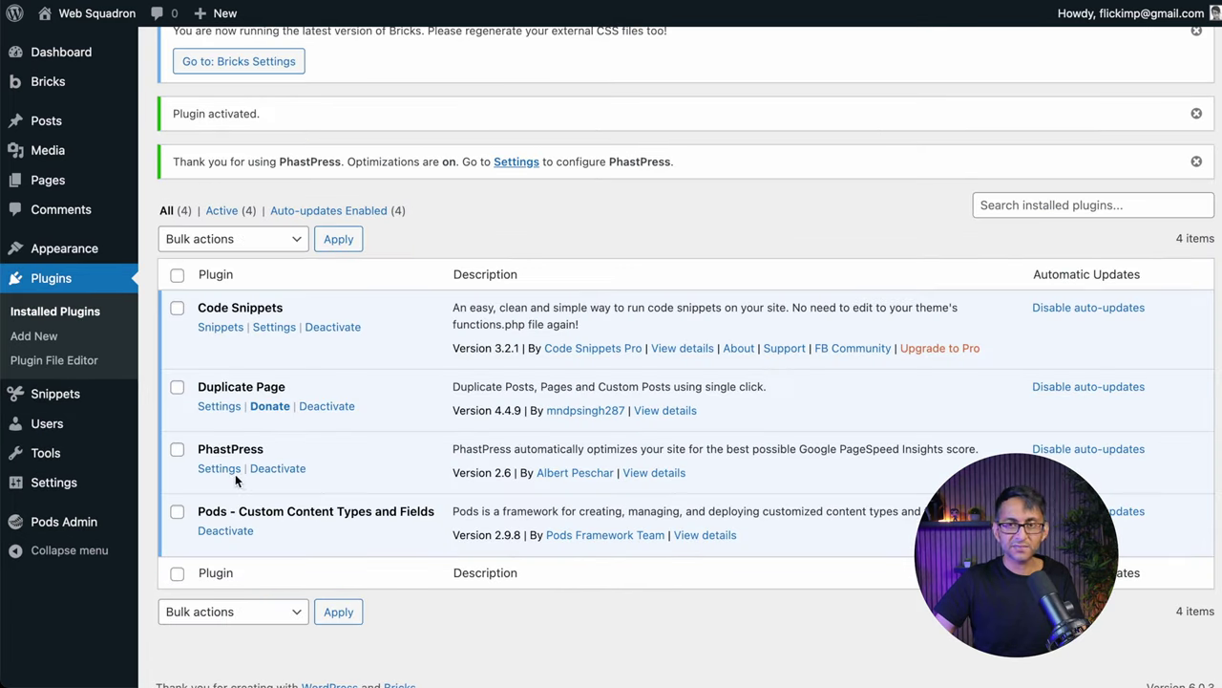
# - Review the PhastPress settings: optimizations on, image options off, HTML, CSS and JS on
pyautogui.click(219, 468)
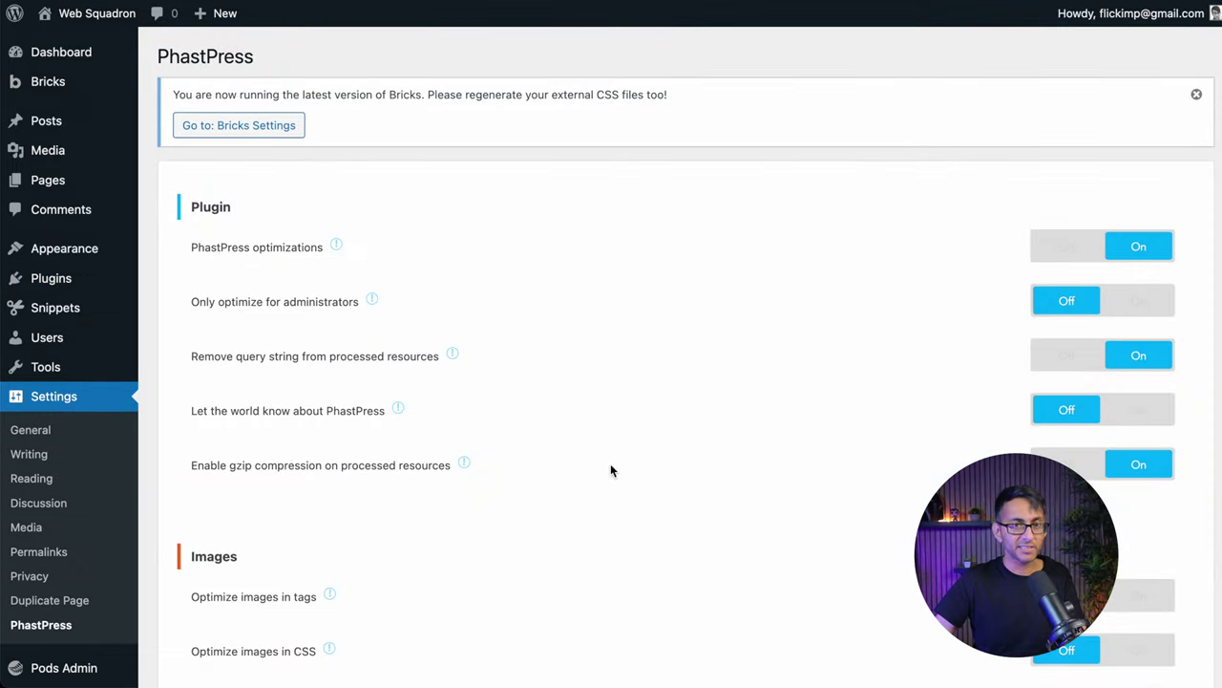
pyautogui.scroll(-1, 681, 410)
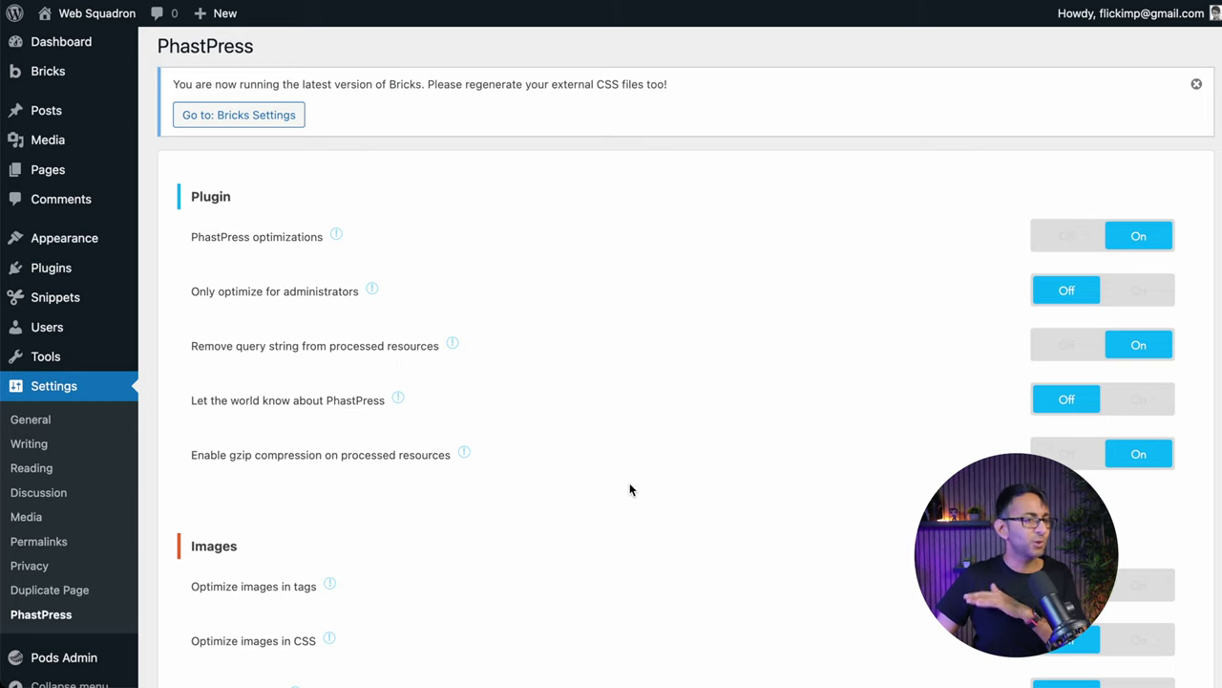
pyautogui.scroll(-3, 890, 426)
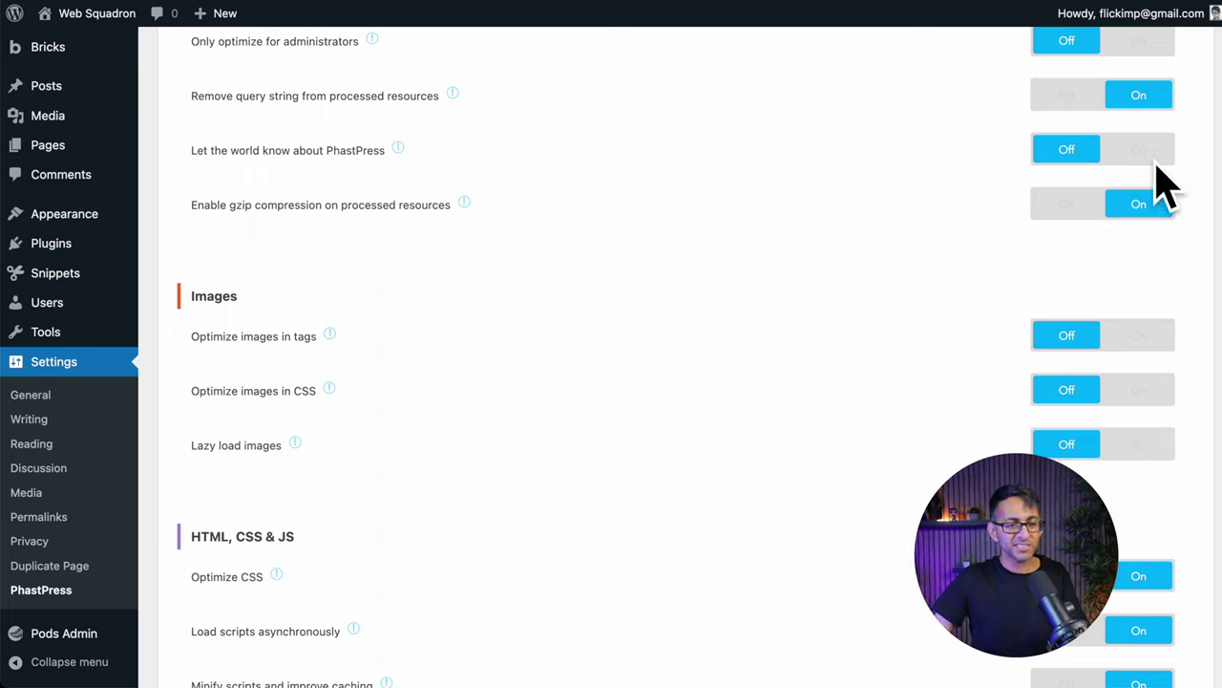
pyautogui.scroll(2, 1015, 213)
pyautogui.scroll(-7, 1094, 411)
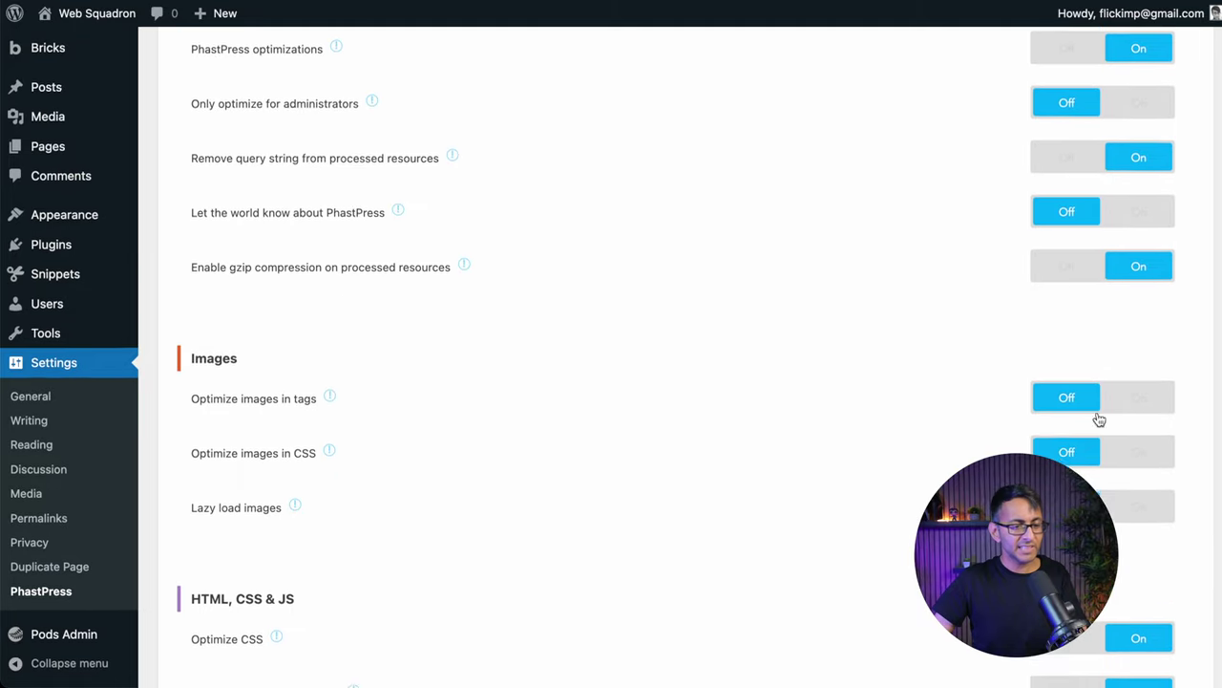
pyautogui.scroll(1, 1077, 138)
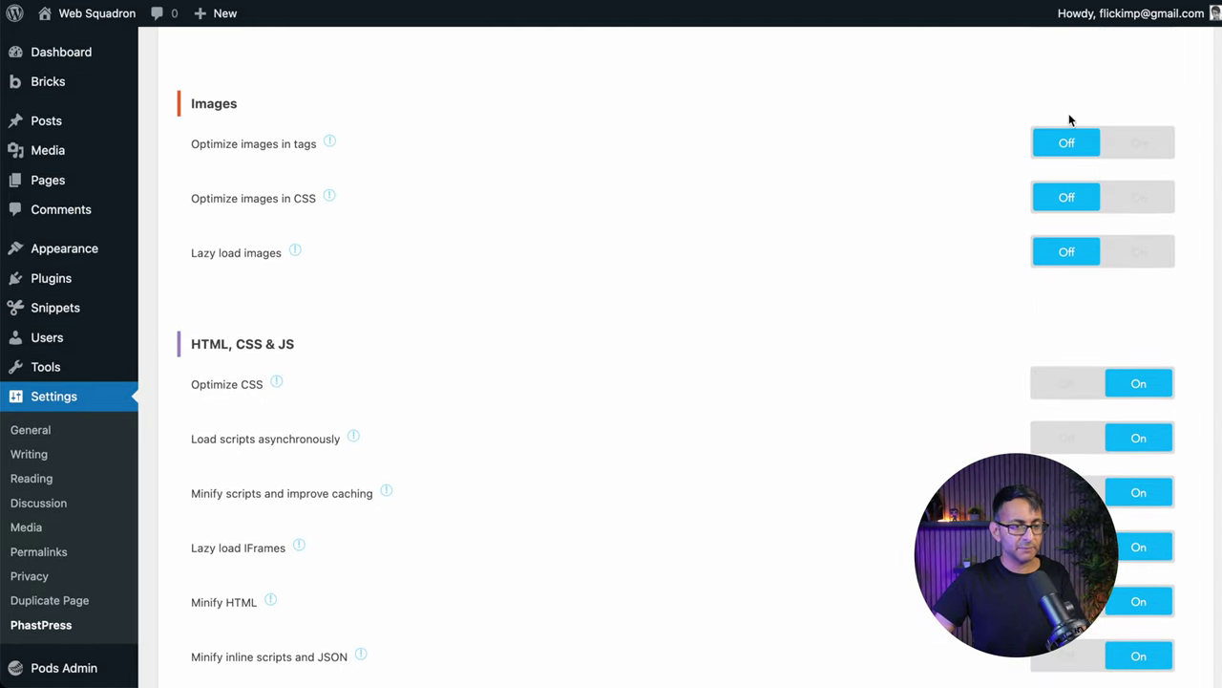
pyautogui.scroll(-2, 859, 404)
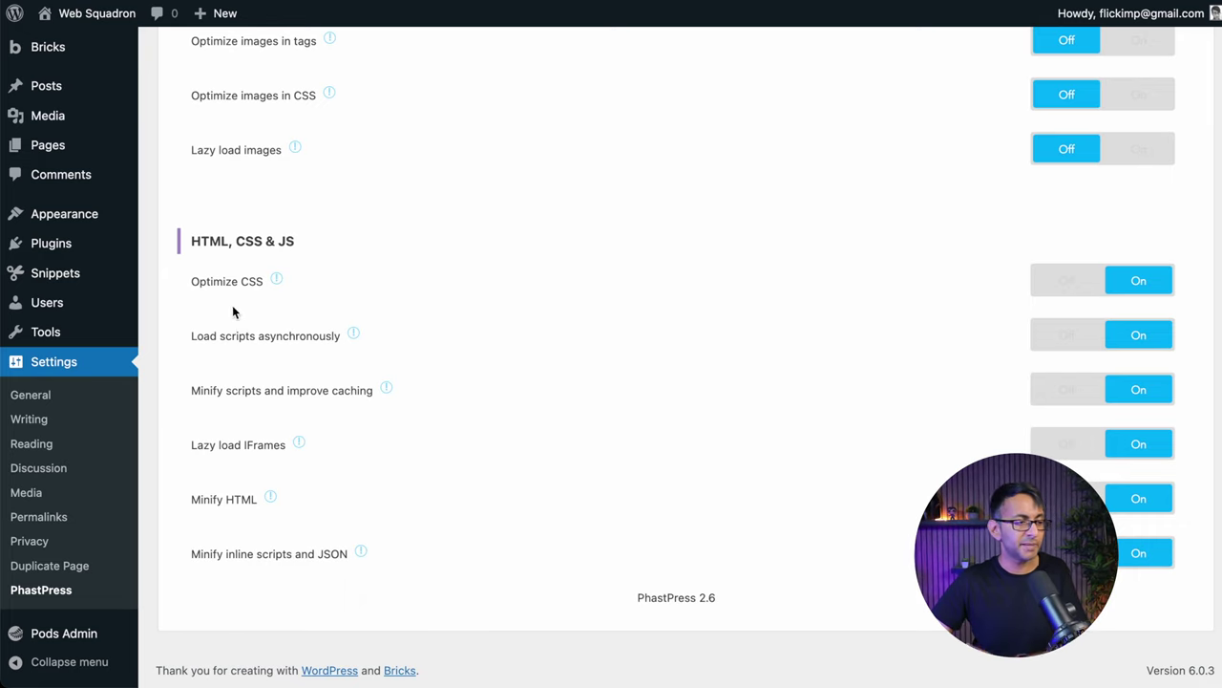
# - Regenerate the CSS files from Bricks Settings > Performance under CSS loading method
pyautogui.moveTo(56, 150)
pyautogui.scroll(3, 57, 143)
pyautogui.moveTo(50, 83)
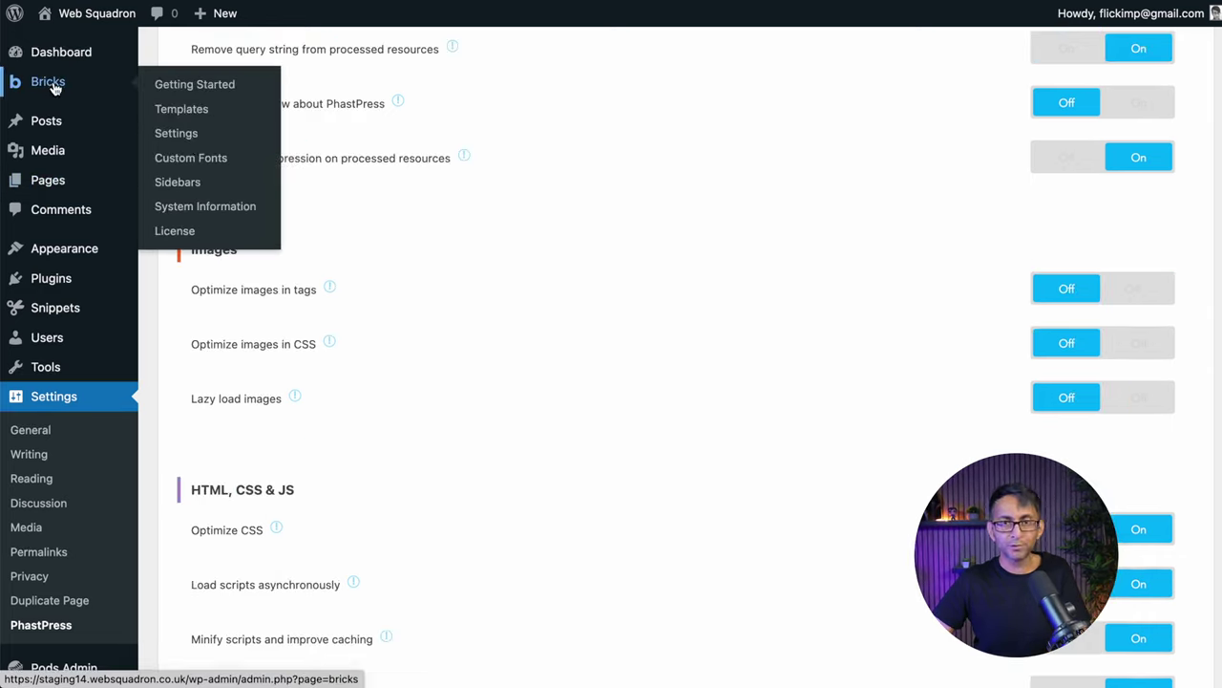
pyautogui.click(177, 134)
pyautogui.click(542, 192)
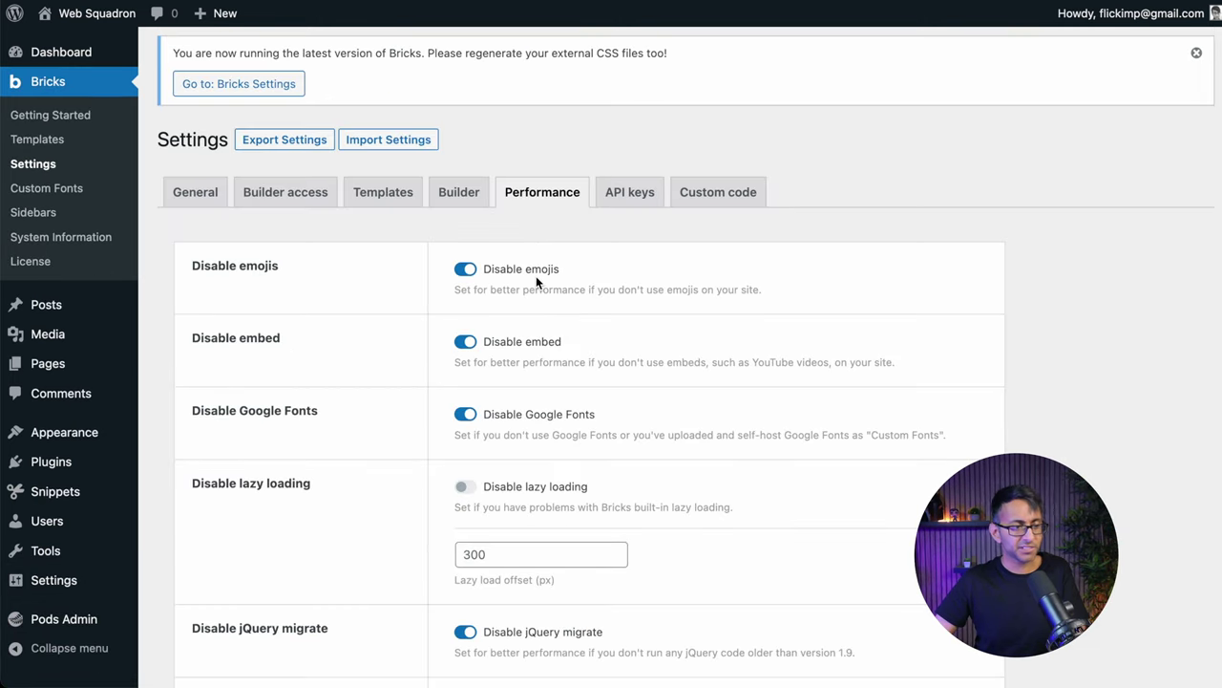
pyautogui.scroll(-1, 563, 389)
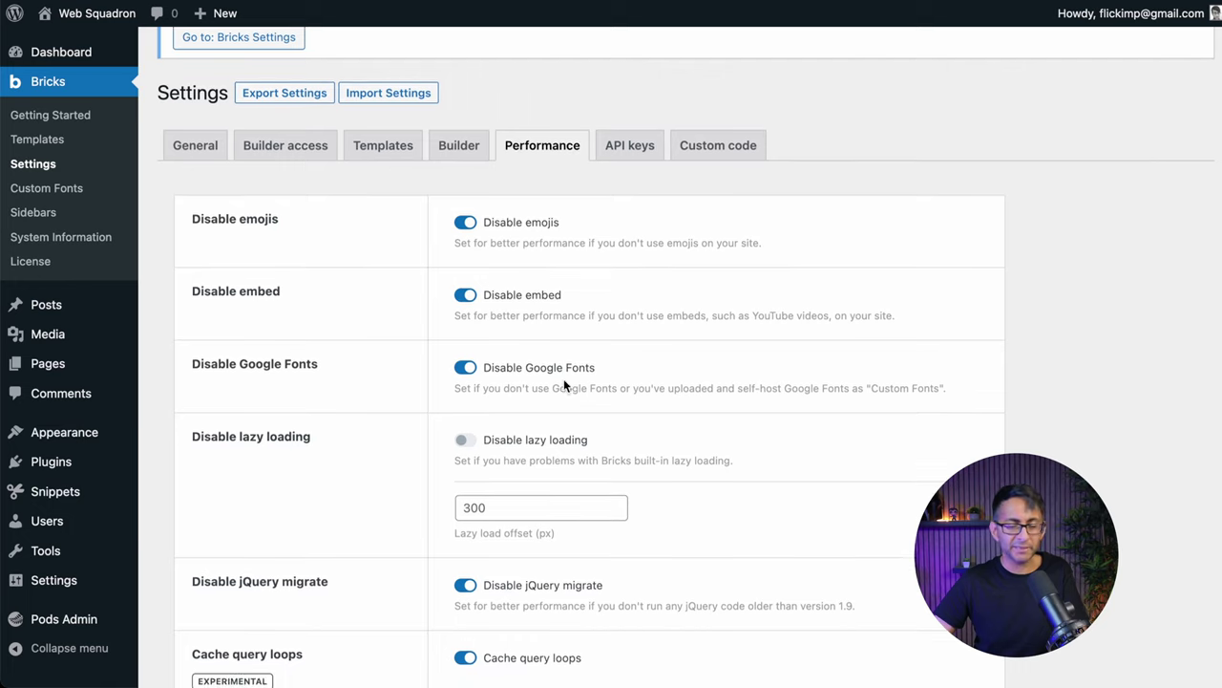
pyautogui.scroll(-5, 563, 420)
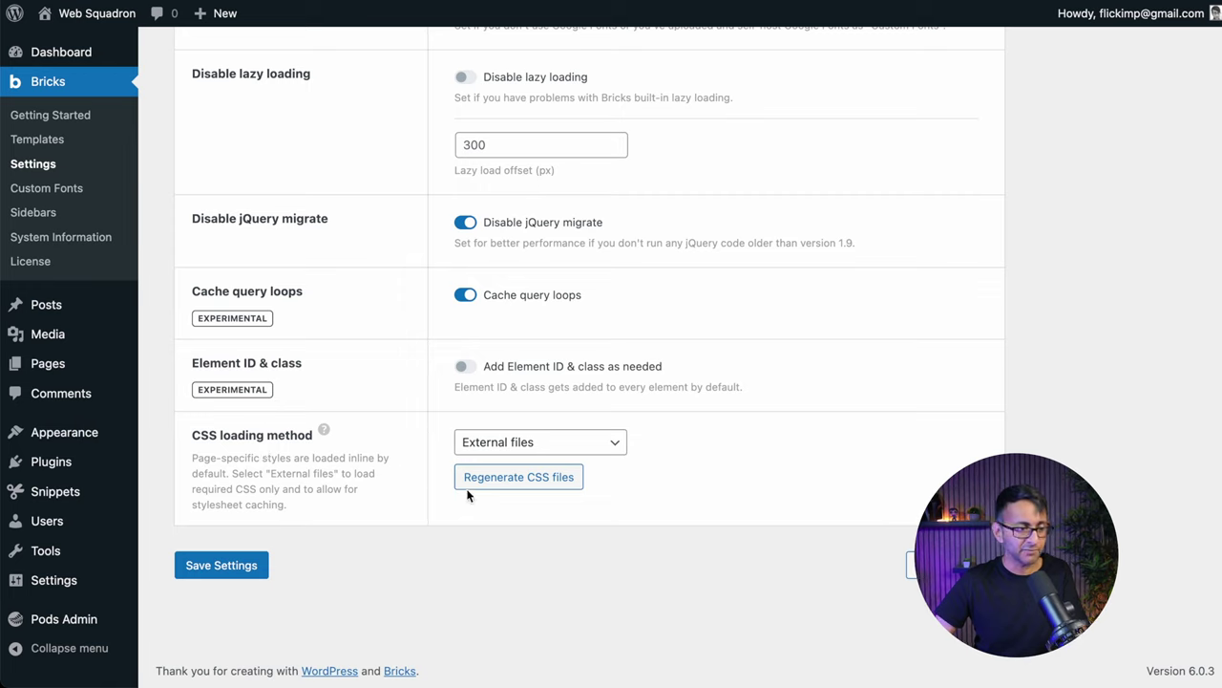
pyautogui.click(517, 489)
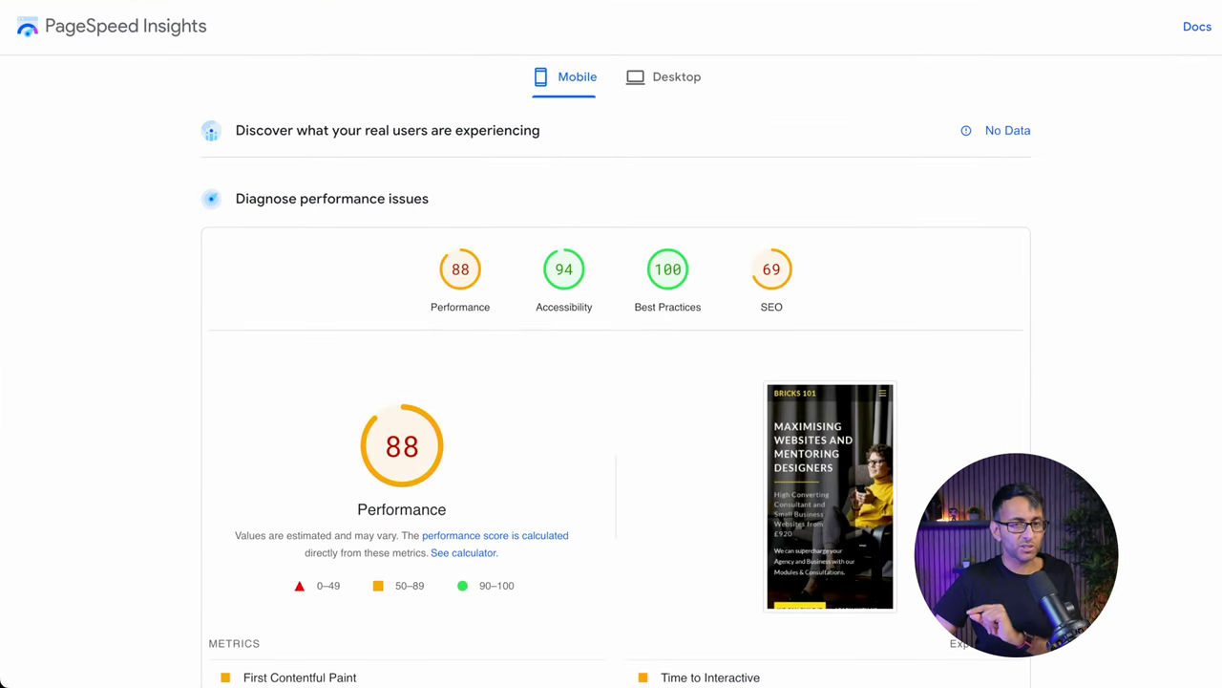
# - Check the desktop score of 100, then review the mobile report's 99 score, metrics and diagnostics
pyautogui.scroll(-1, 1135, 106)
pyautogui.click(688, 80)
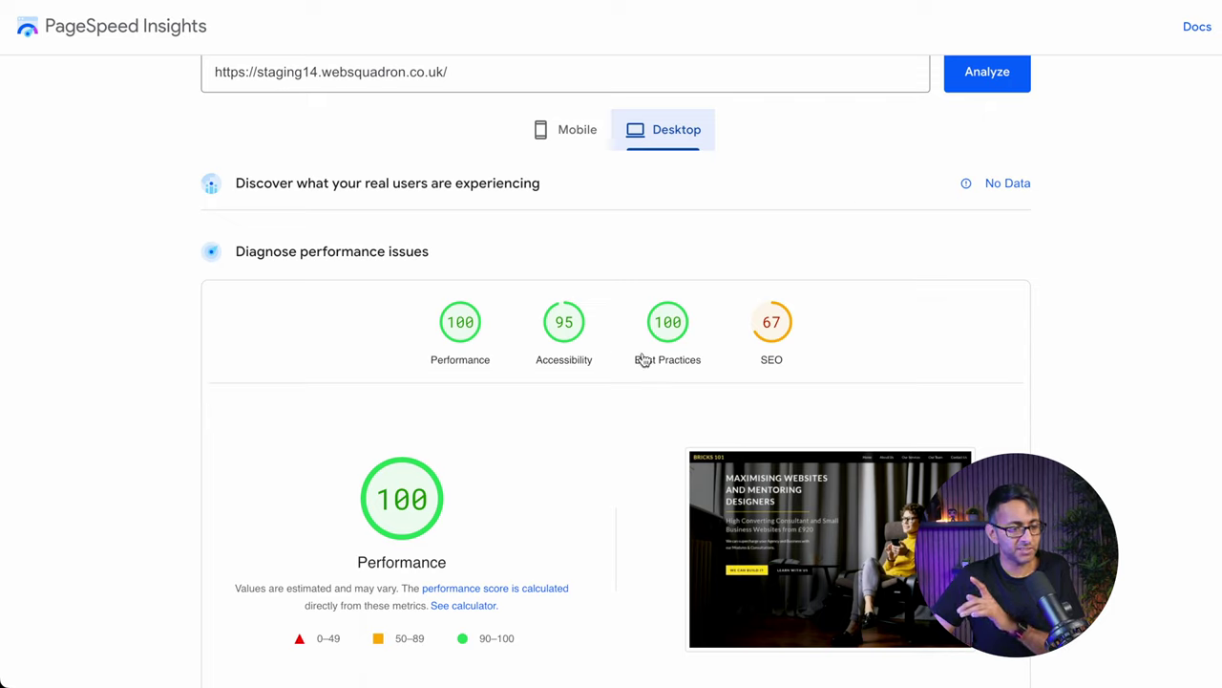
pyautogui.click(564, 134)
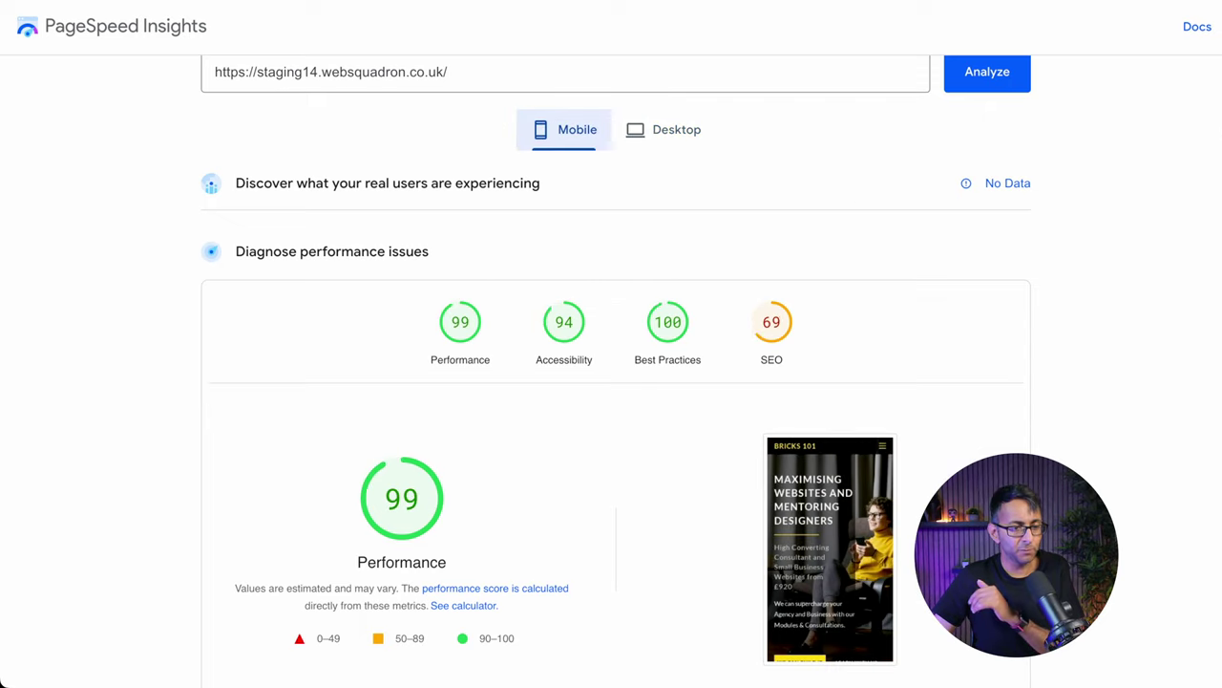
pyautogui.scroll(-1, 611, 382)
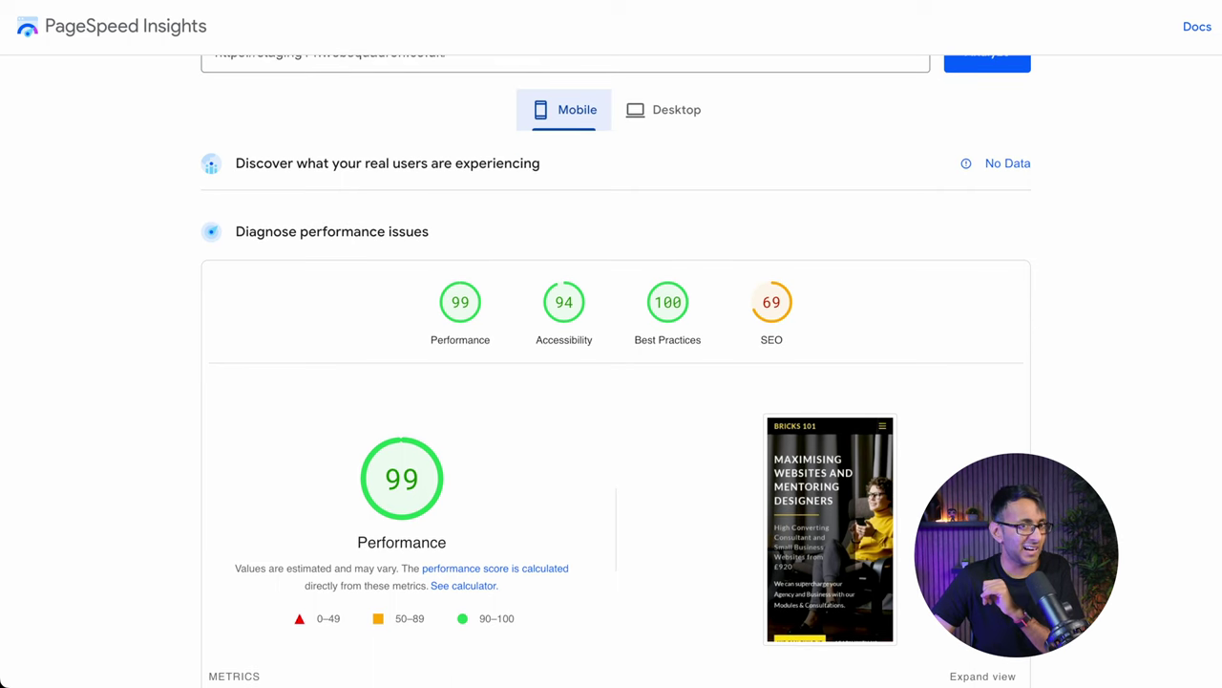
pyautogui.scroll(-4, 611, 381)
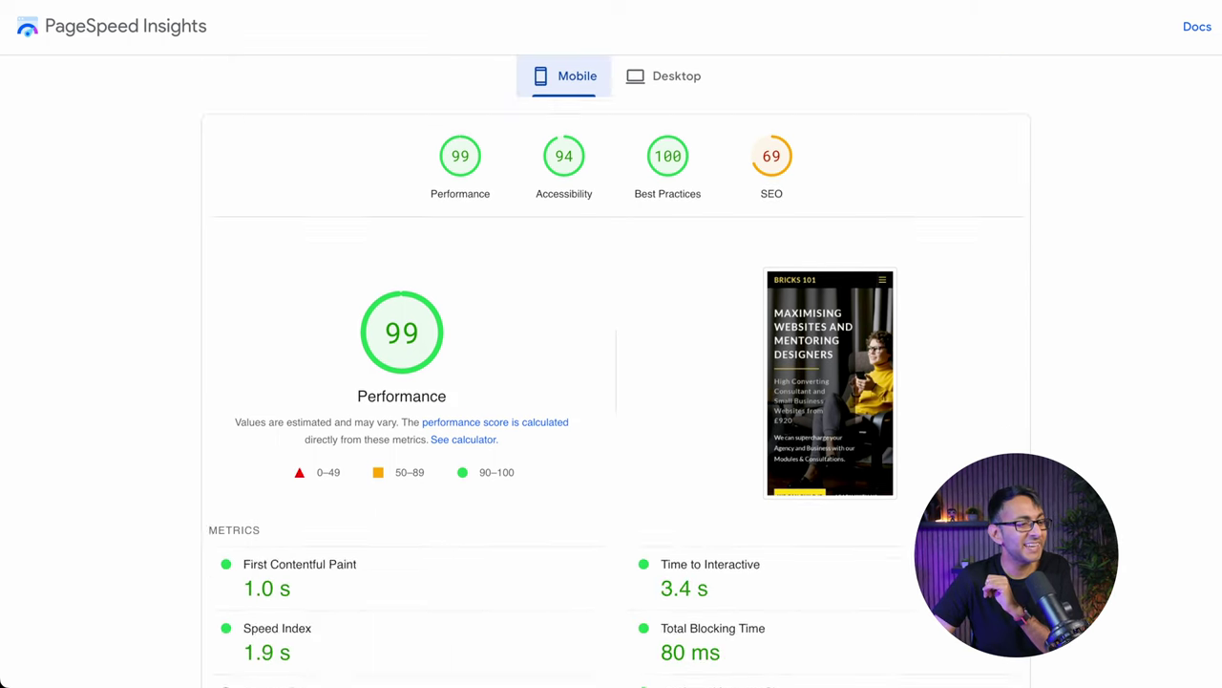
pyautogui.scroll(-4, 611, 382)
pyautogui.scroll(2, 611, 382)
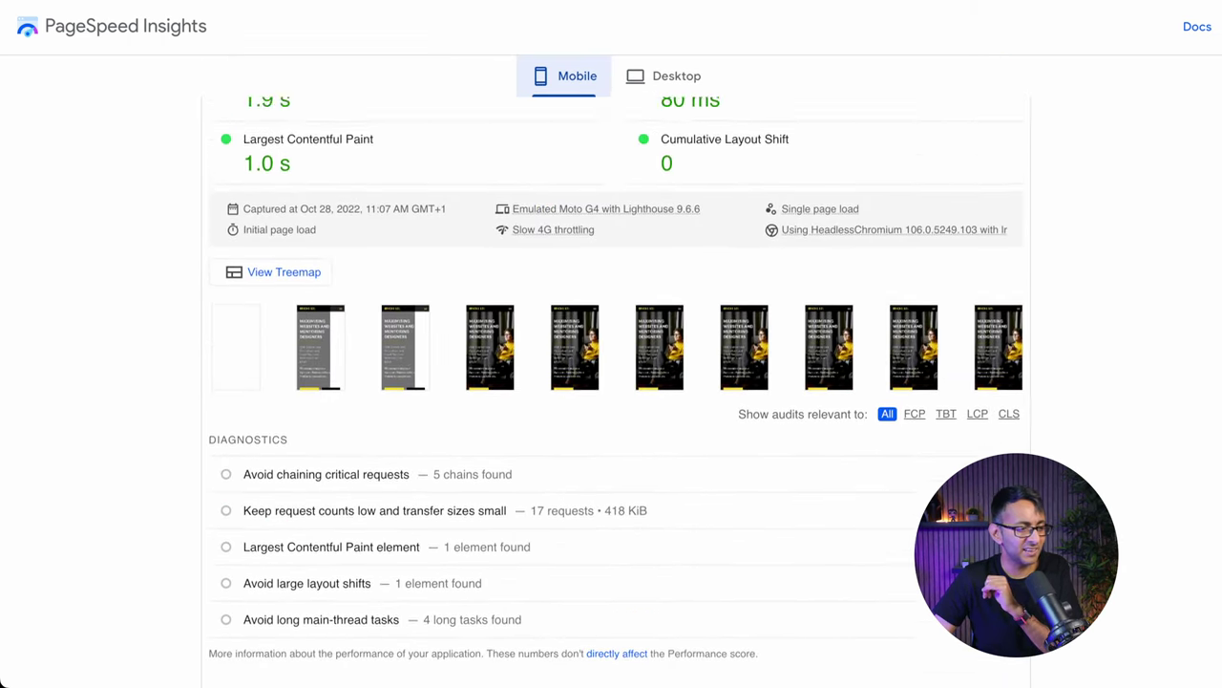
pyautogui.scroll(-2, 612, 382)
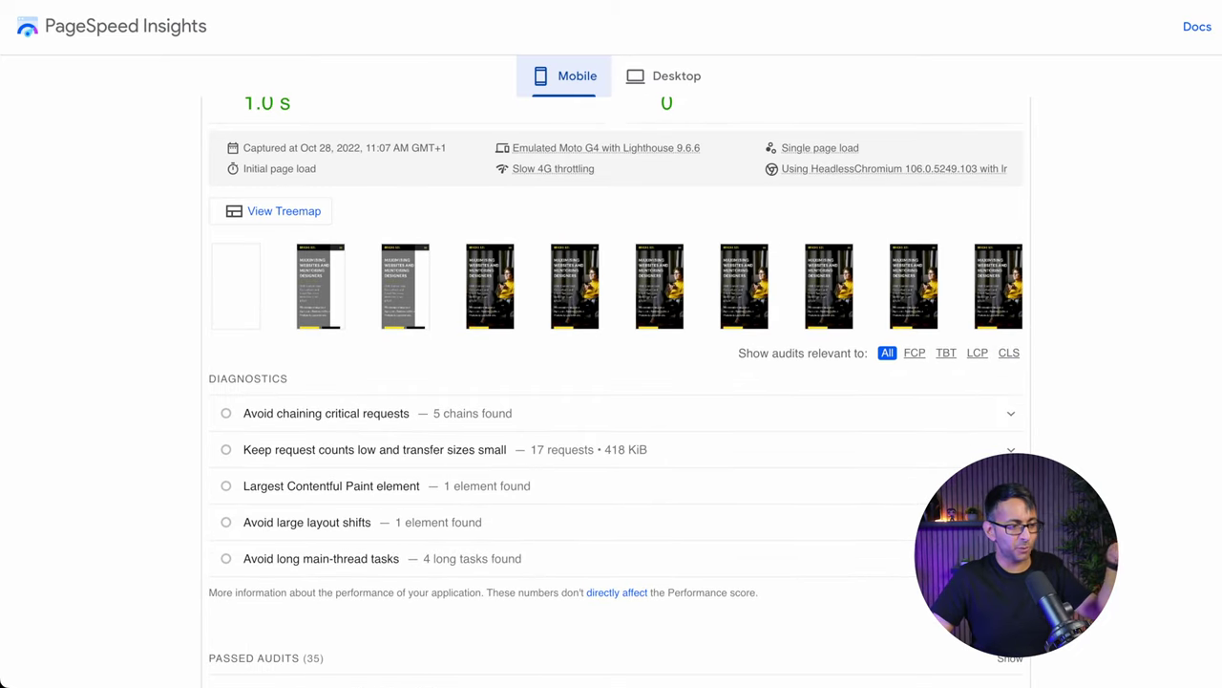
pyautogui.scroll(2, 611, 382)
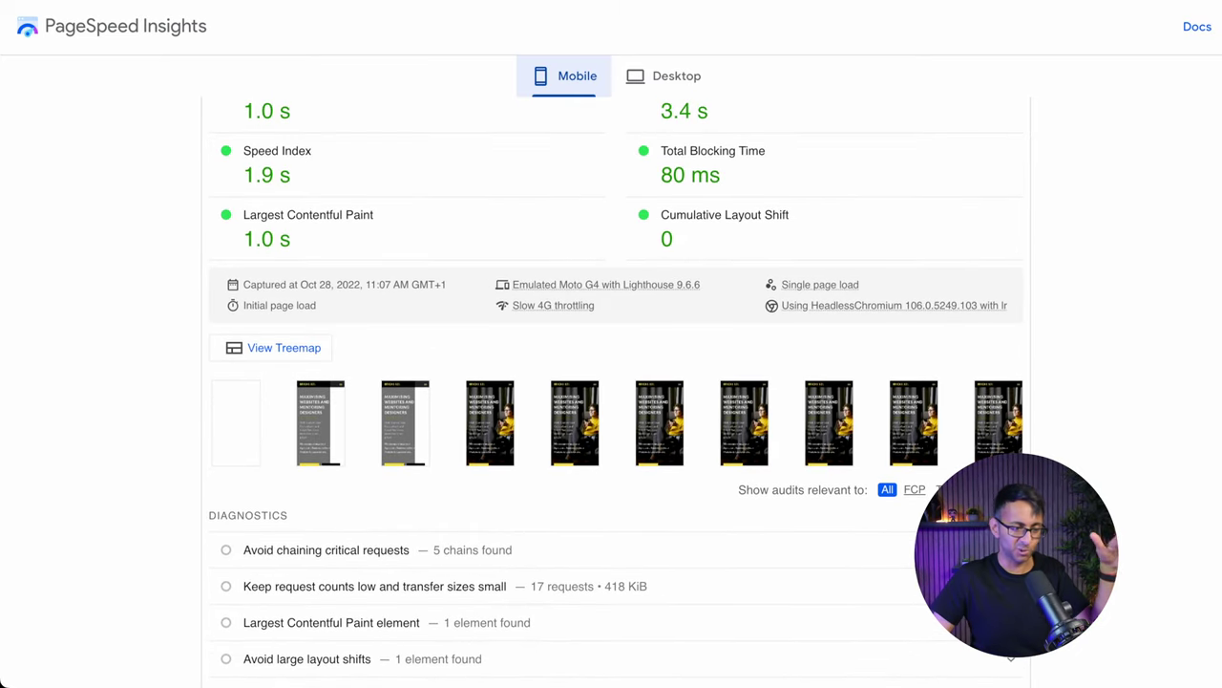
pyautogui.scroll(2, 611, 382)
pyautogui.click(659, 73)
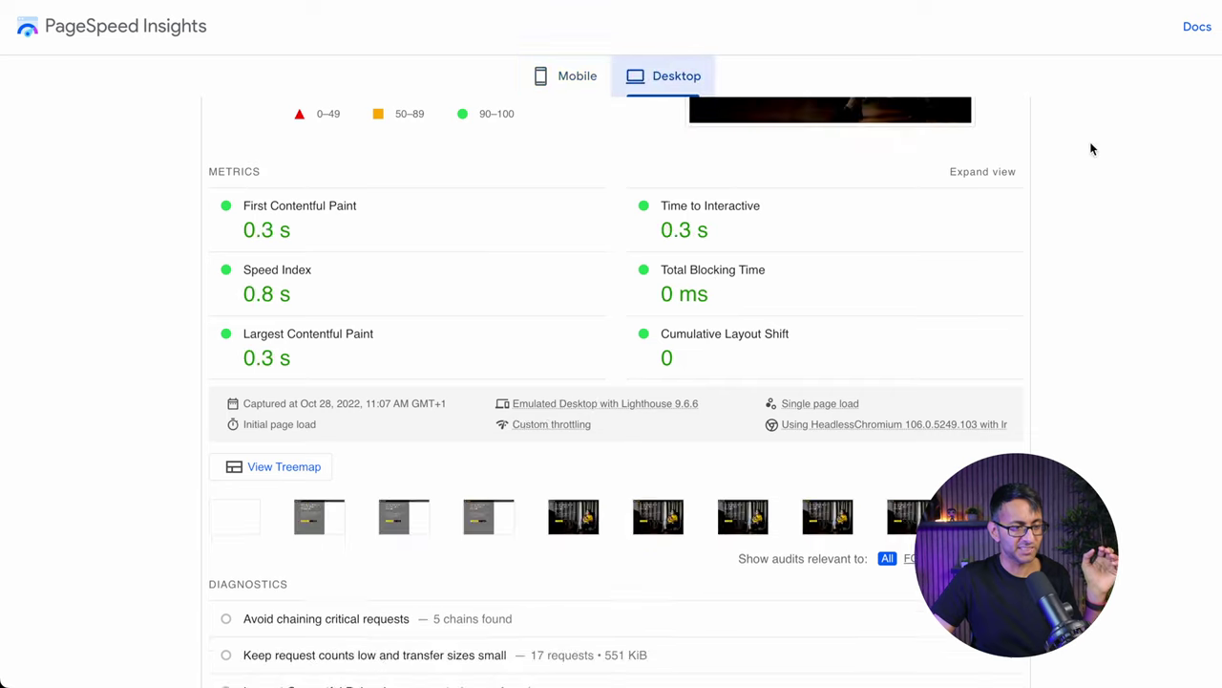
pyautogui.scroll(-5, 611, 382)
pyautogui.scroll(4, 611, 382)
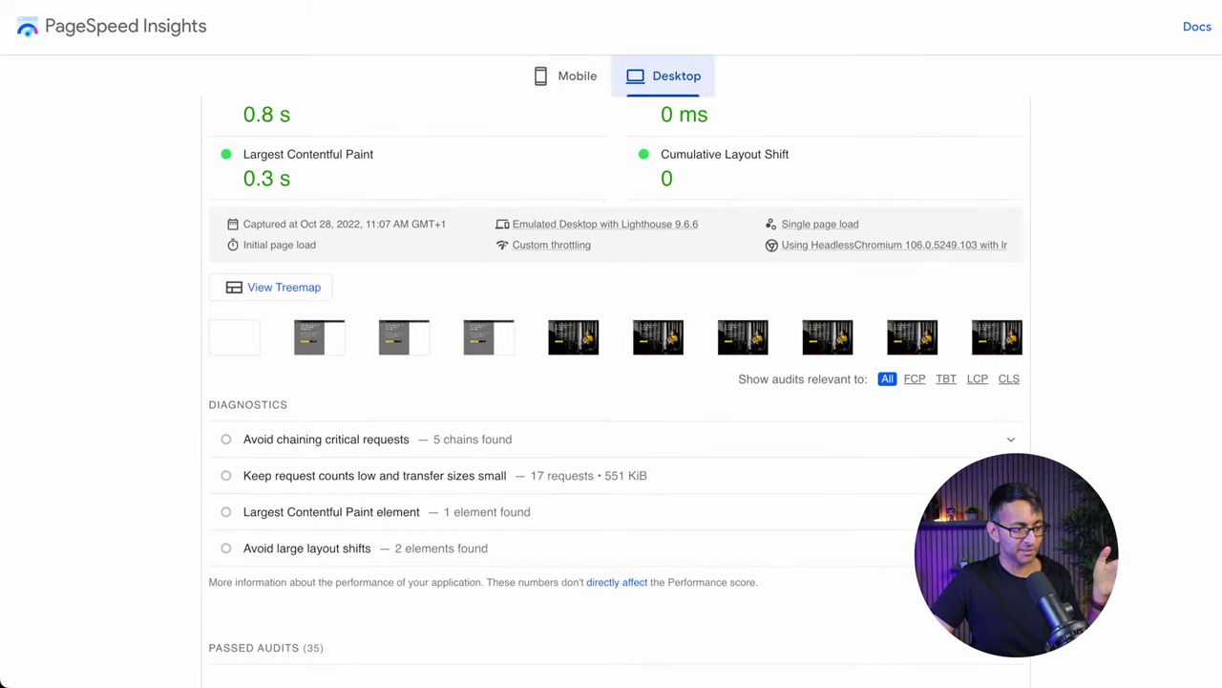
pyautogui.scroll(1, 611, 382)
pyautogui.scroll(-5, 611, 382)
pyautogui.scroll(1, 611, 382)
pyautogui.scroll(-3, 611, 382)
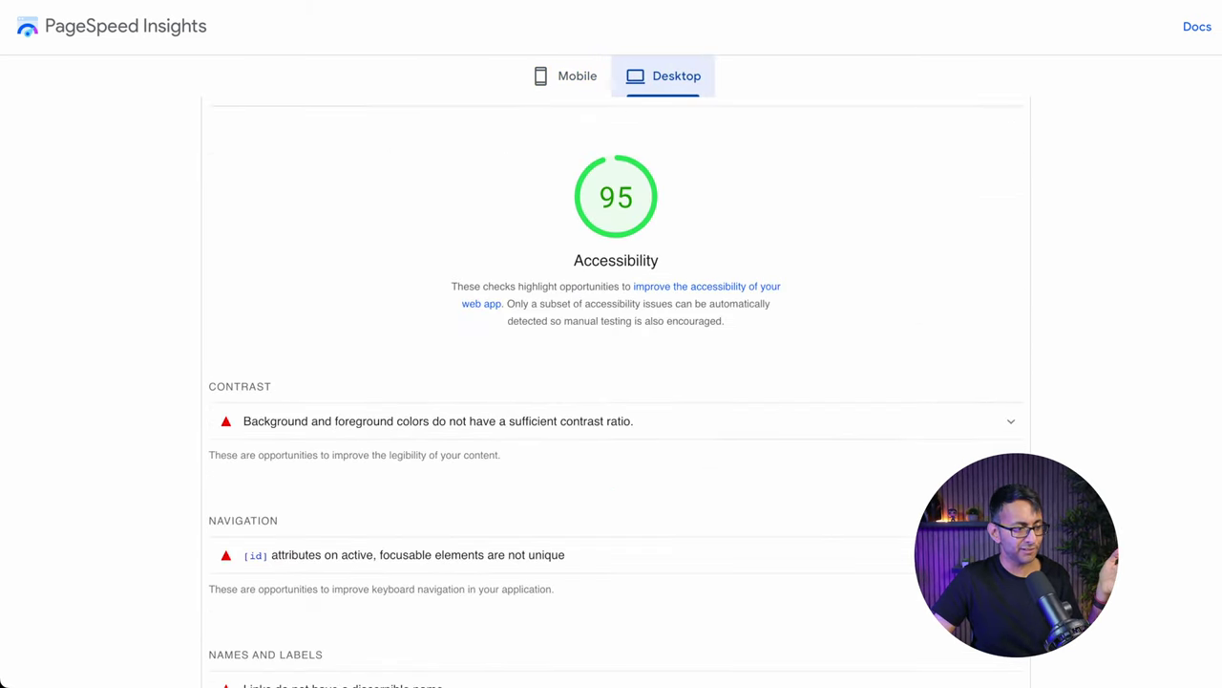
pyautogui.scroll(5, 611, 382)
pyautogui.scroll(-5, 611, 382)
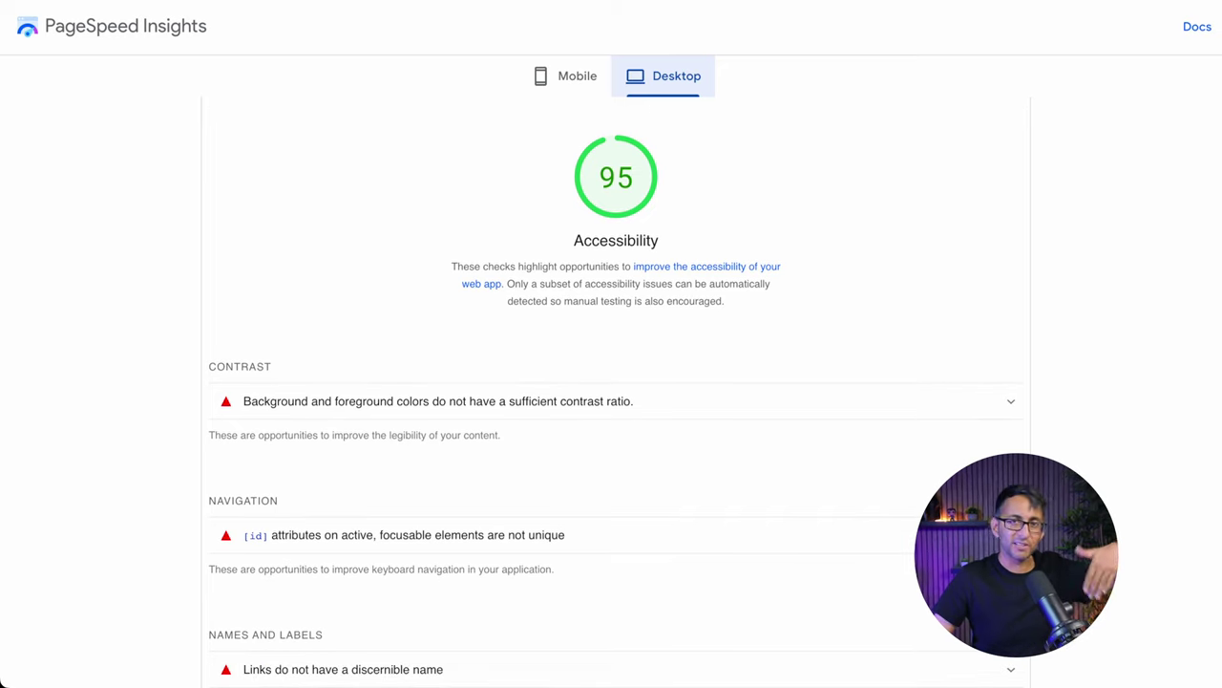
pyautogui.scroll(8, 580, 385)
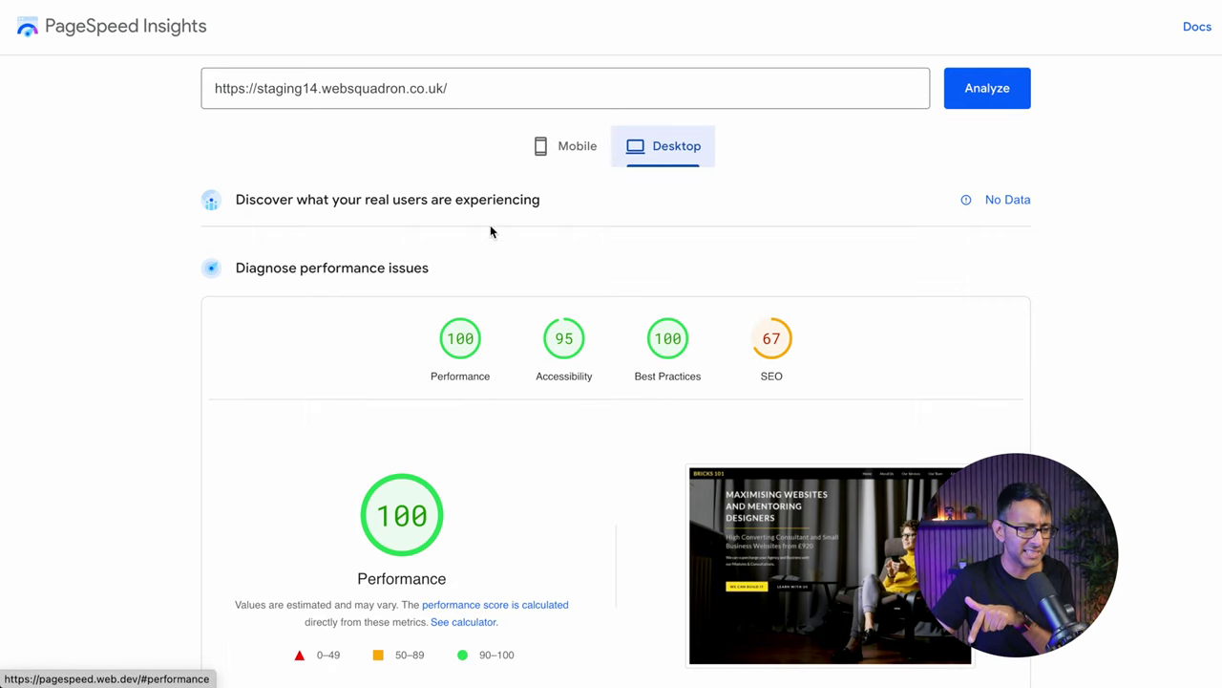
# - Show the mobile report's 99 Performance score and its Metrics, including 1.0 s First Contentful Paint
pyautogui.click(562, 149)
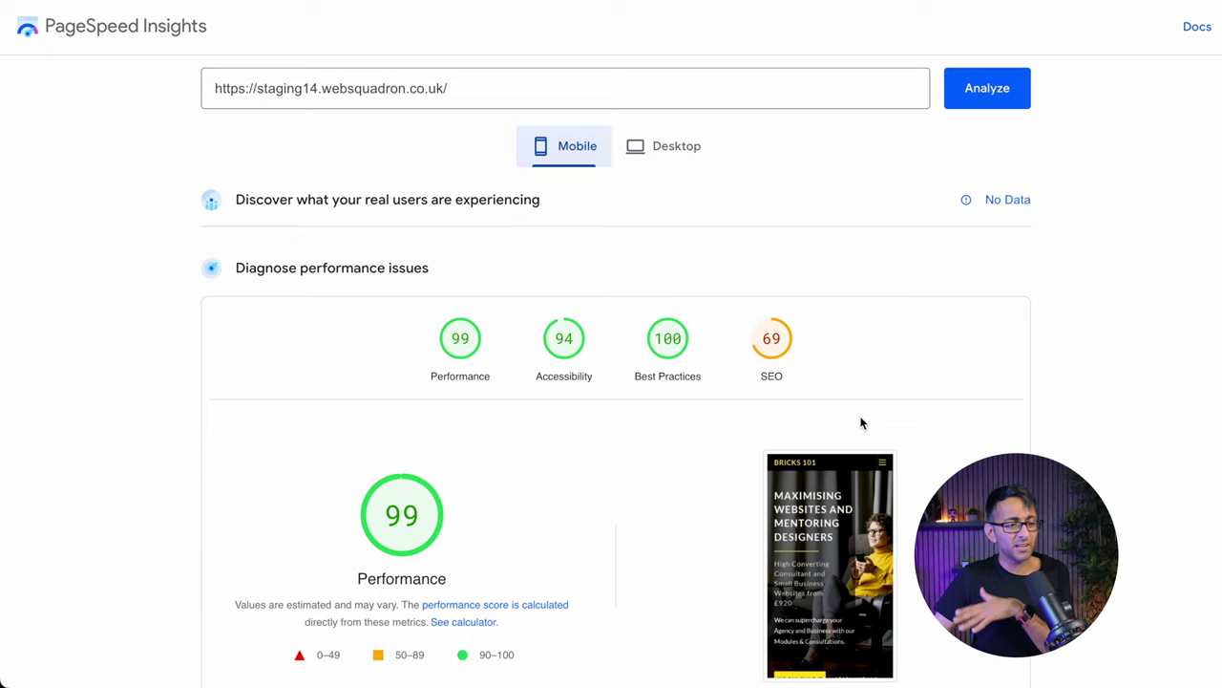
pyautogui.scroll(-2, 896, 571)
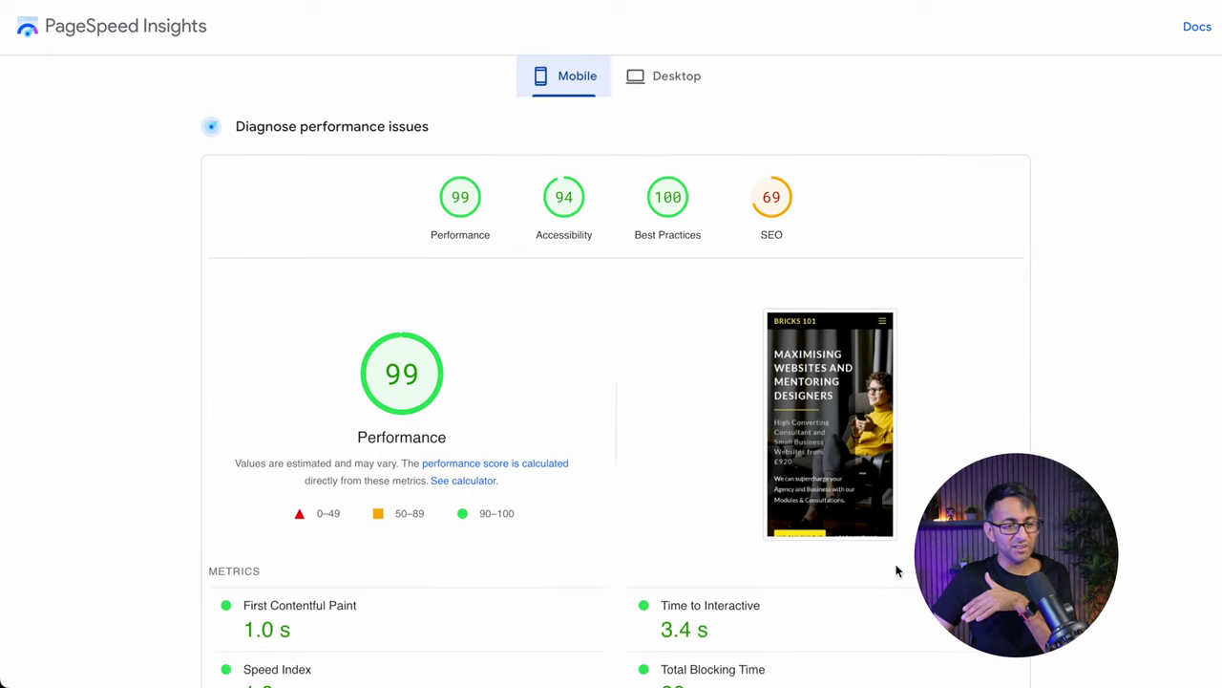